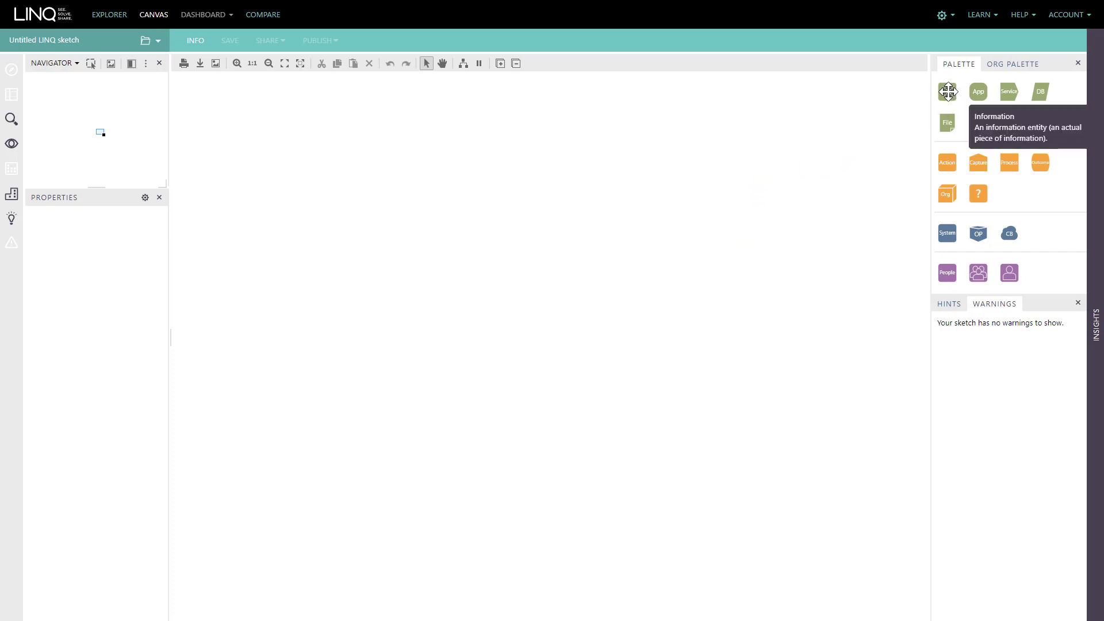
# Build a chain on the canvas with an Info node feeding an Action node that outputs to a second Info node
pyautogui.moveTo(948, 90); pyautogui.dragTo(559, 271)
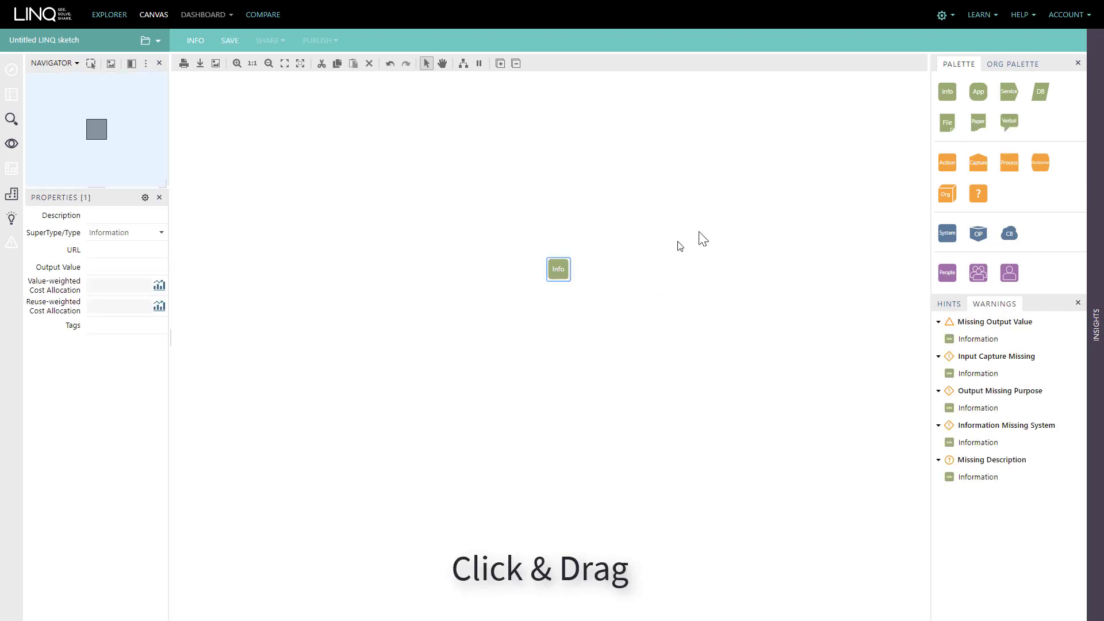
pyautogui.moveTo(945, 162); pyautogui.dragTo(560, 217)
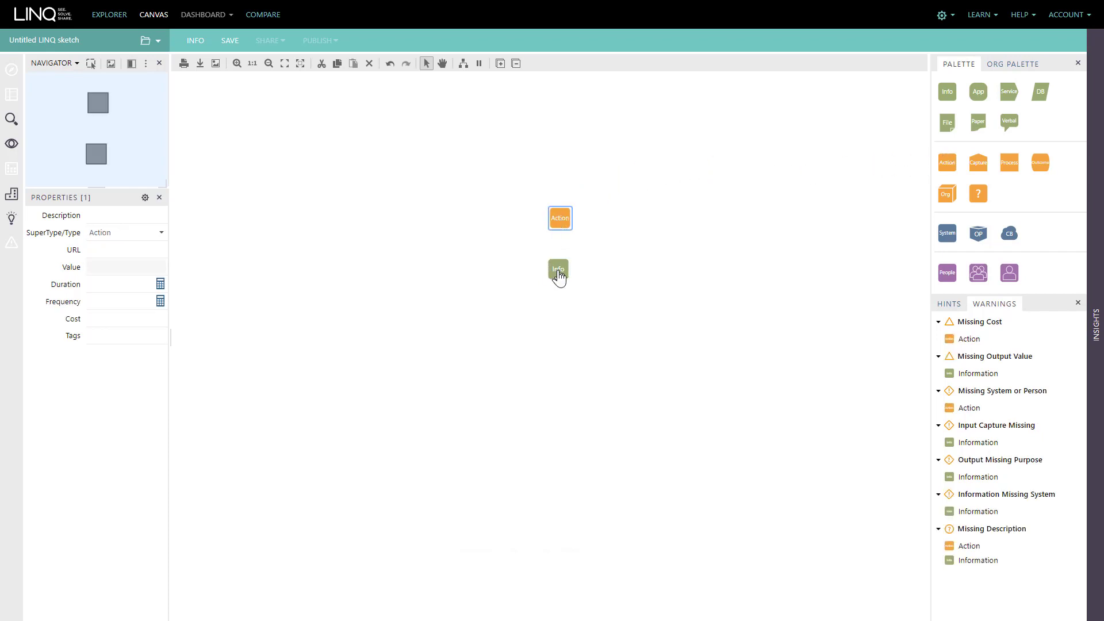
pyautogui.moveTo(559, 276); pyautogui.dragTo(560, 224)
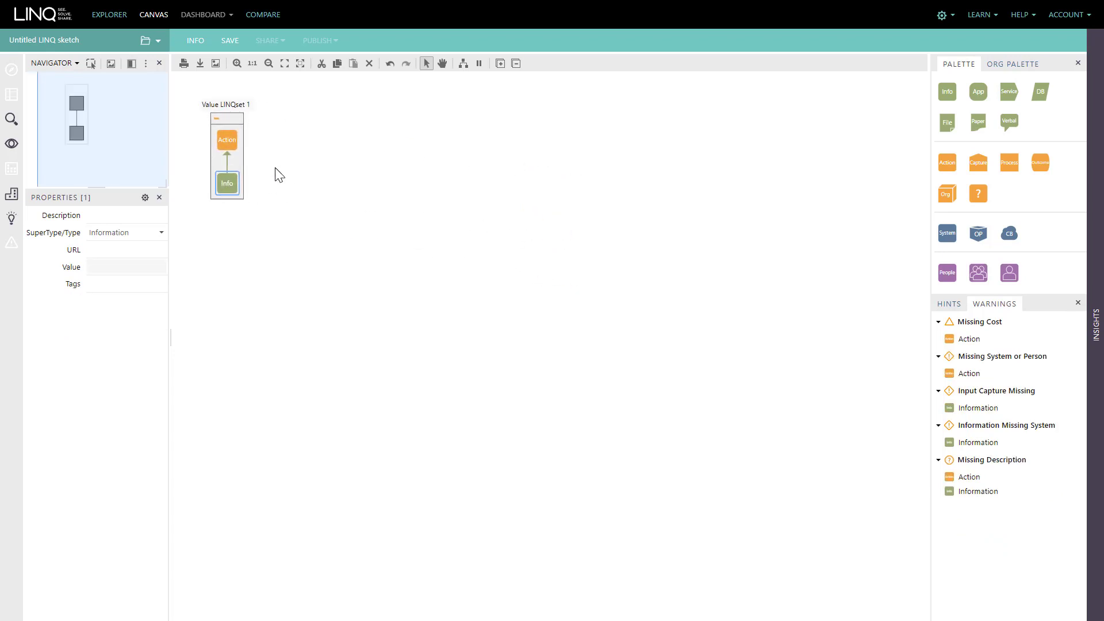
pyautogui.moveTo(952, 97); pyautogui.dragTo(293, 115)
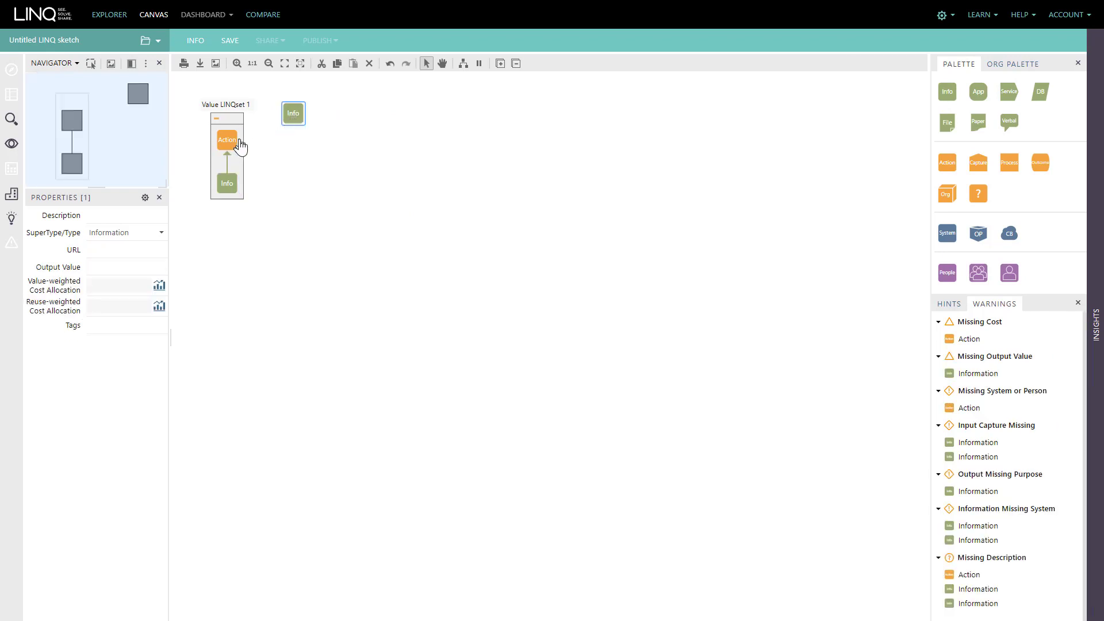
pyautogui.moveTo(227, 140); pyautogui.dragTo(283, 126)
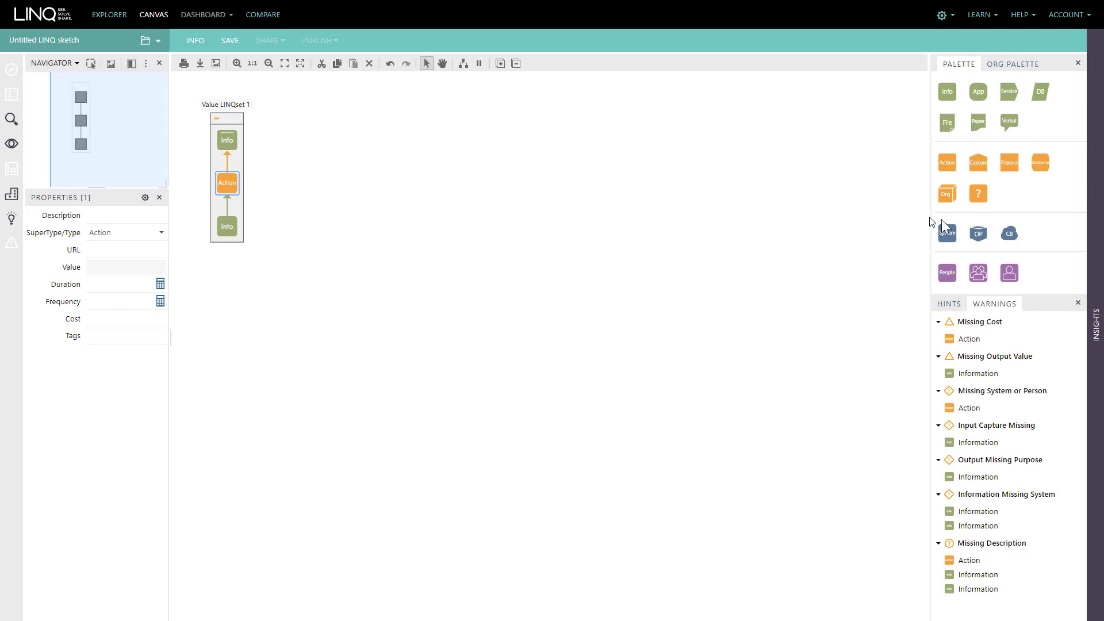
# Attach a System and a People node to the Action node, and another System node to its input Info node
pyautogui.moveTo(946, 230)
pyautogui.mouseDown()
pyautogui.moveTo(347, 177)
pyautogui.moveTo(229, 182)
pyautogui.mouseUp()
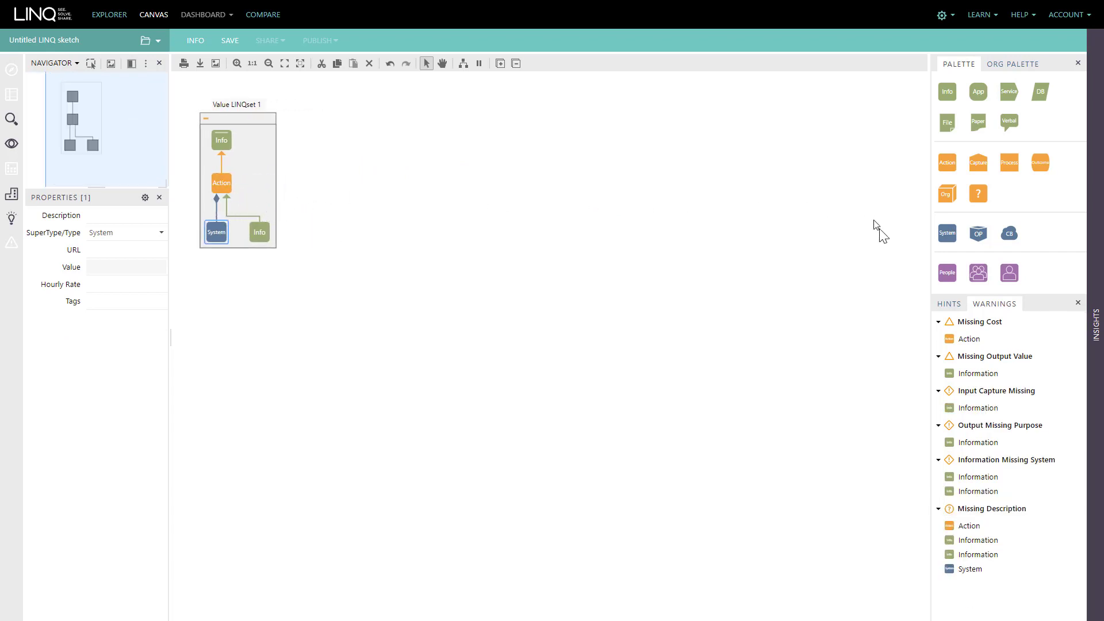
pyautogui.moveTo(947, 273); pyautogui.dragTo(220, 189)
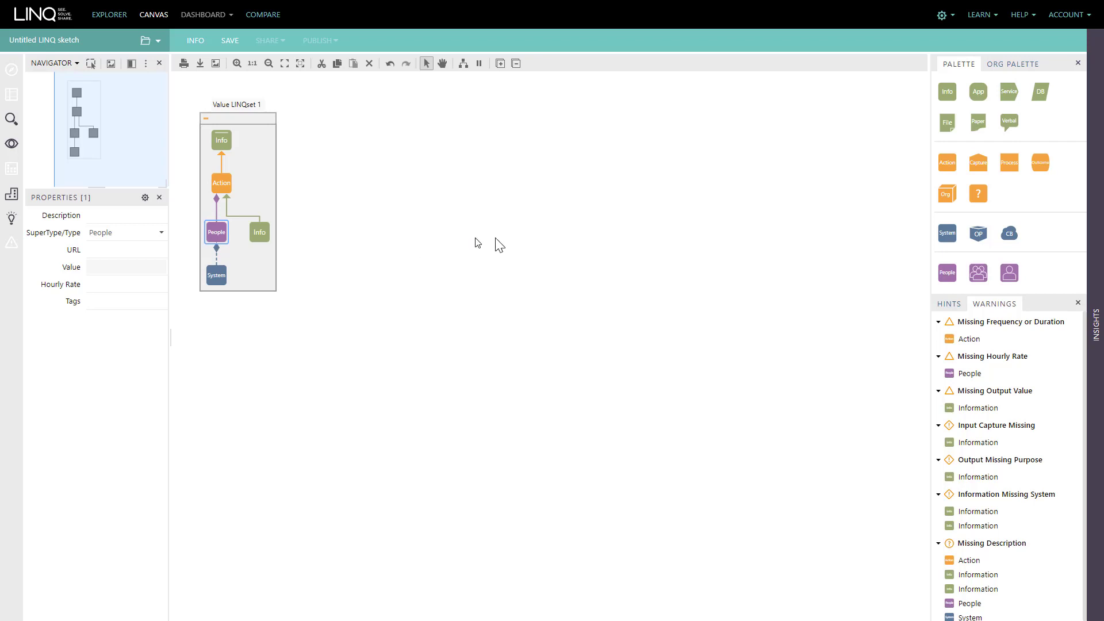
pyautogui.moveTo(947, 233); pyautogui.dragTo(260, 233)
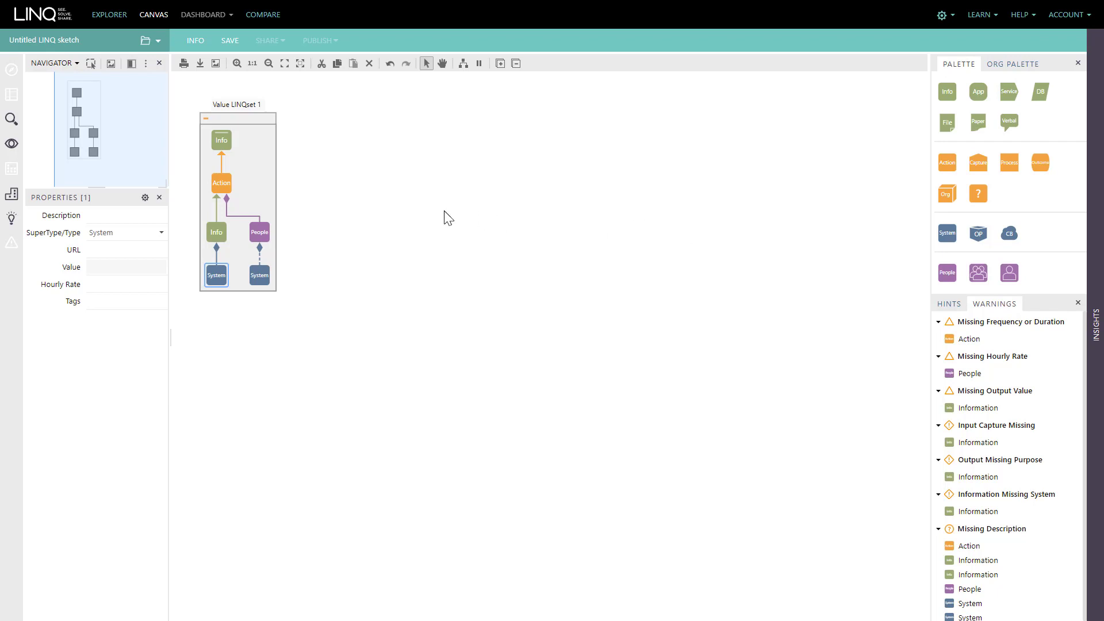
# Place a Capture node on empty canvas and extend it upward into a chain of Info, Action and output Info nodes
pyautogui.moveTo(974, 167); pyautogui.dragTo(438, 278)
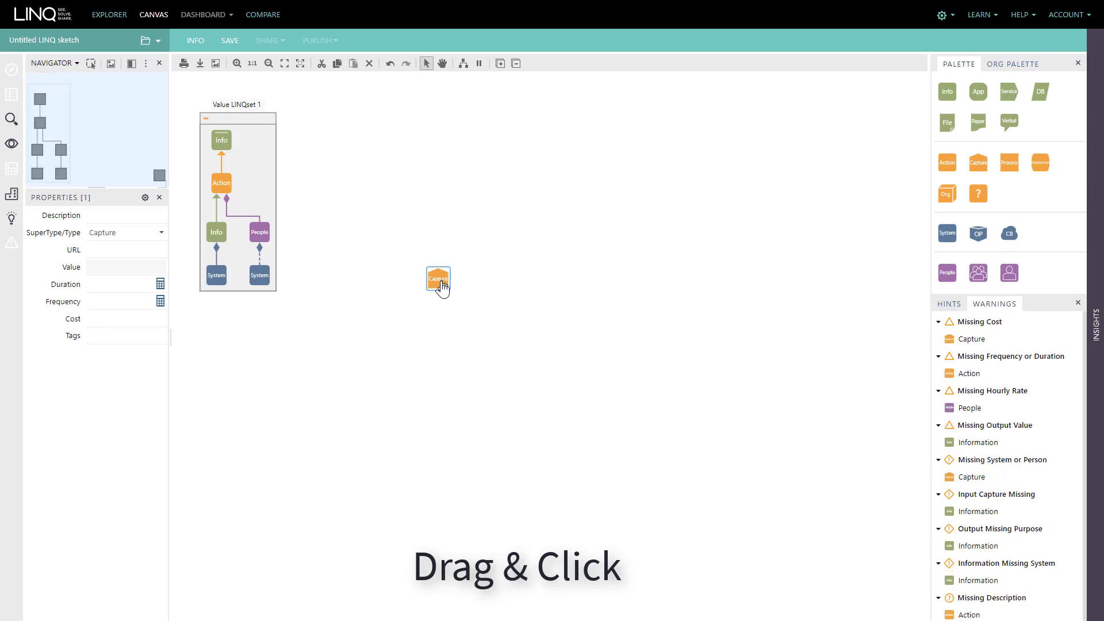
pyautogui.moveTo(442, 288); pyautogui.dragTo(439, 232)
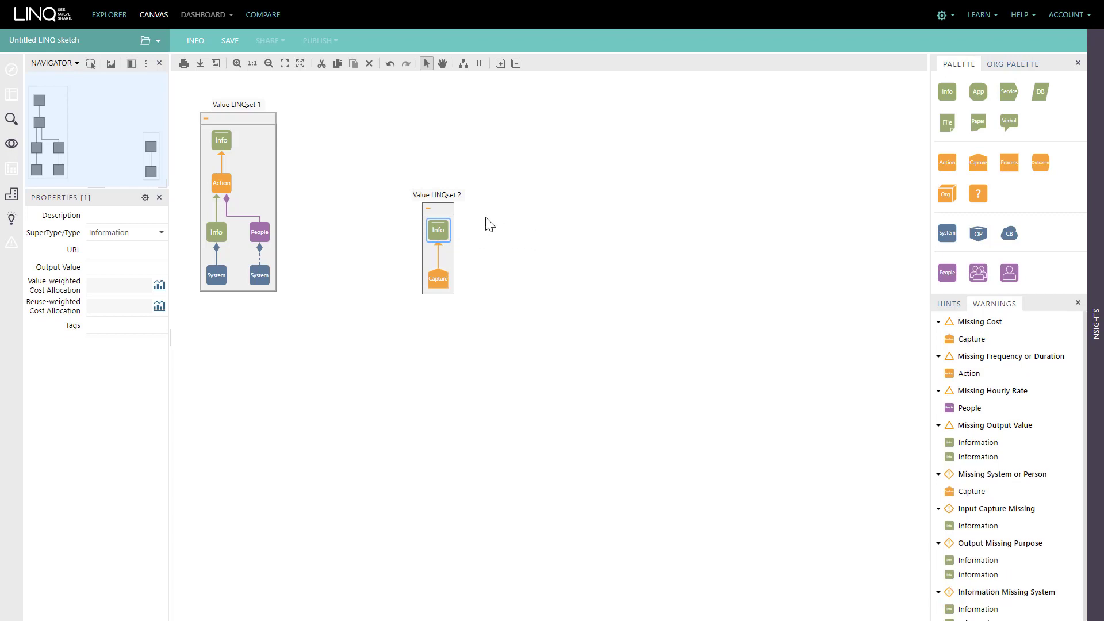
pyautogui.moveTo(439, 231); pyautogui.dragTo(442, 126)
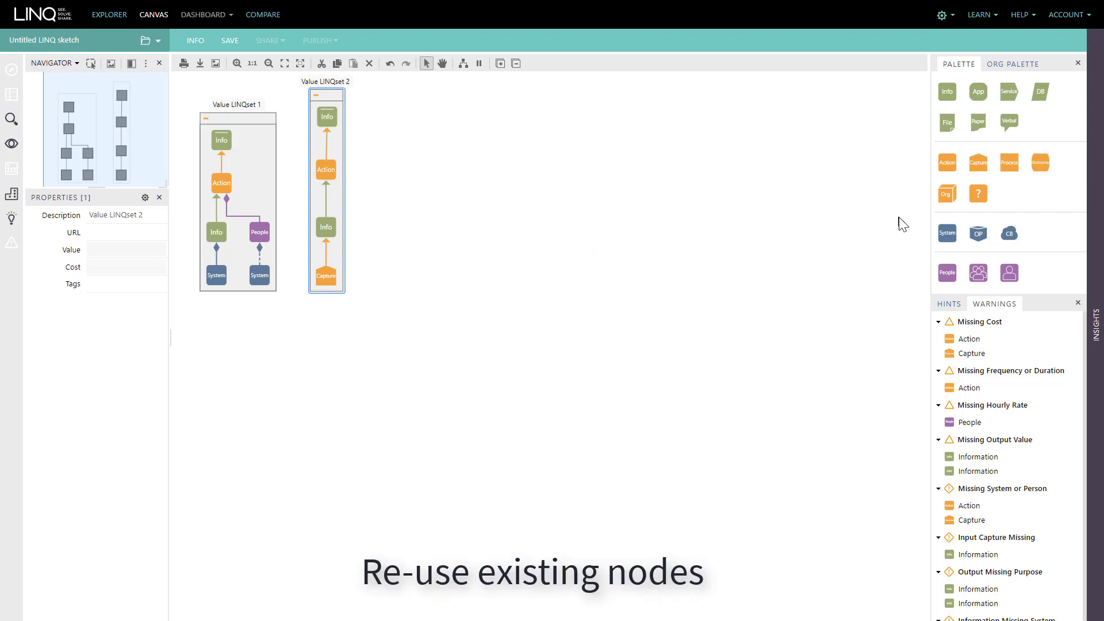
# Add a separate System node named Excel and a People node labelled with the person's first name
pyautogui.moveTo(947, 233); pyautogui.dragTo(449, 268)
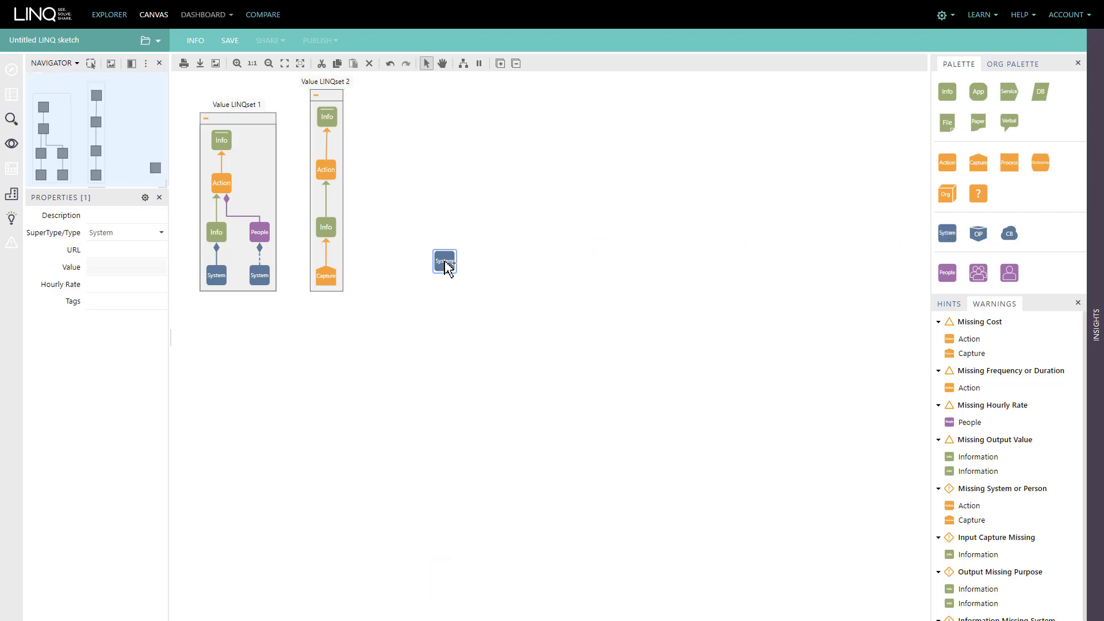
pyautogui.write('Excel')
pyautogui.click(532, 276)
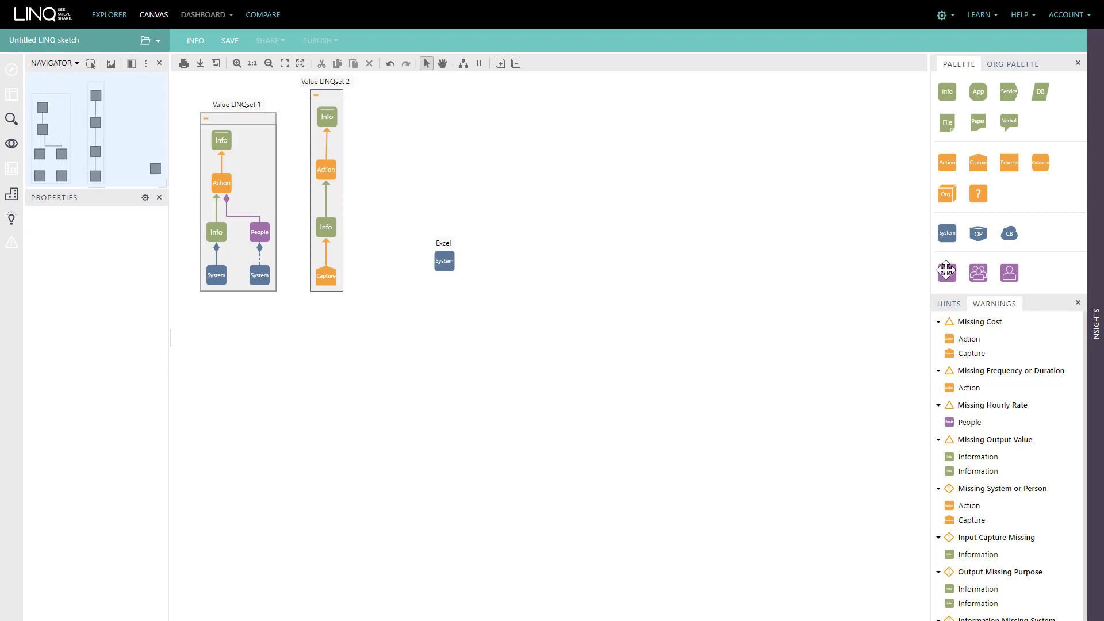
pyautogui.moveTo(947, 272); pyautogui.dragTo(504, 266)
pyautogui.write('S')
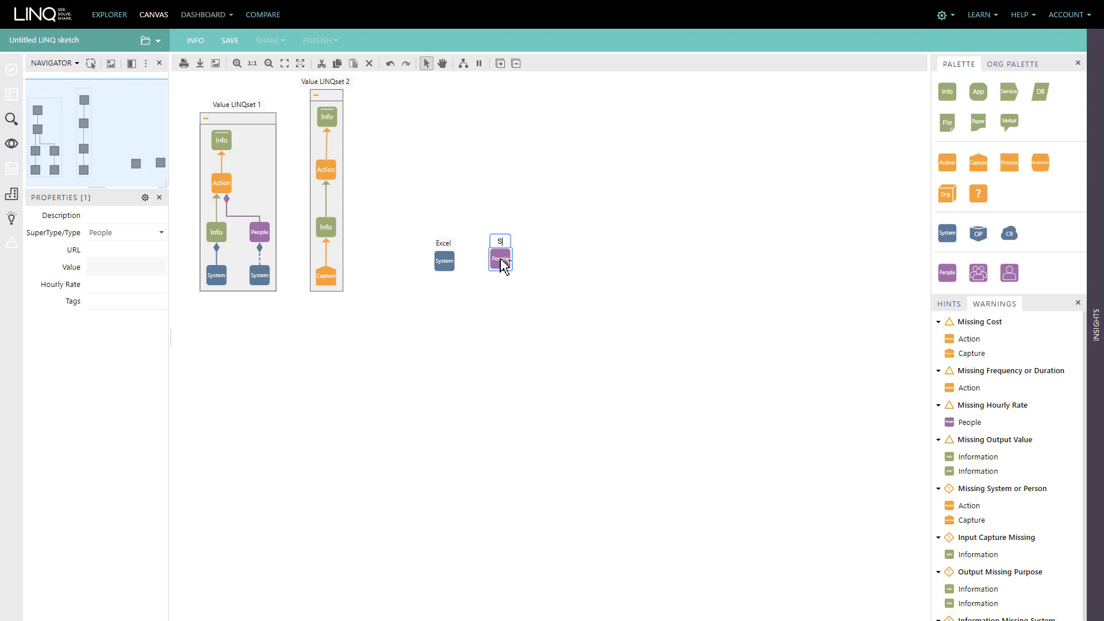
pyautogui.write('arah')
pyautogui.click(527, 298)
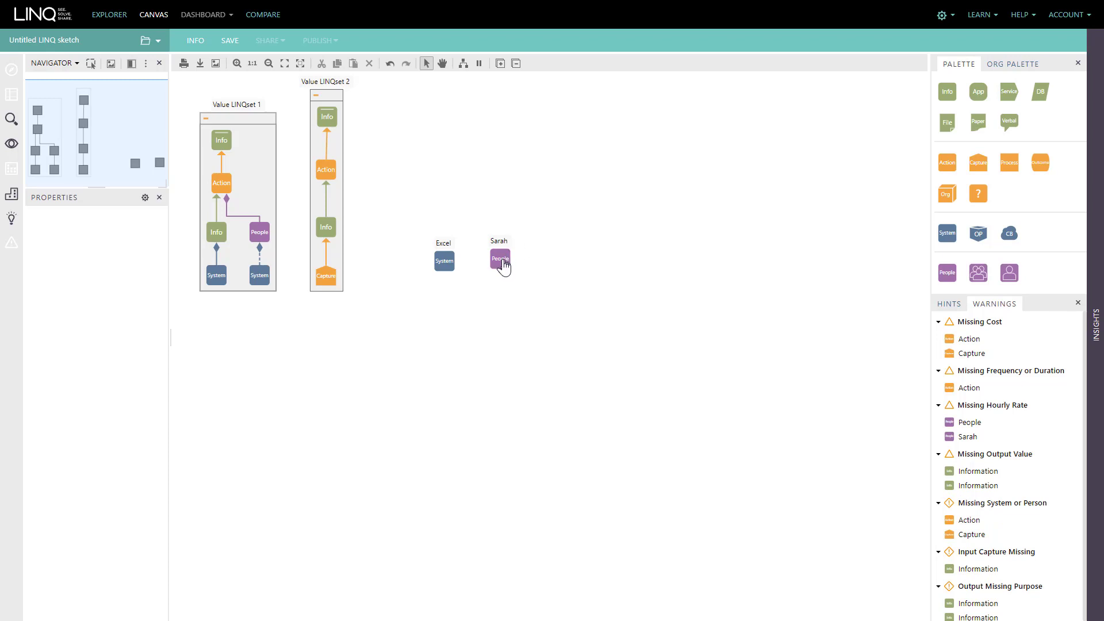
# Link the named person to Value LINQset 2's Action, attach Excel to the person and both Info nodes, and auto-arrange the sketch
pyautogui.moveTo(503, 264); pyautogui.dragTo(290, 204)
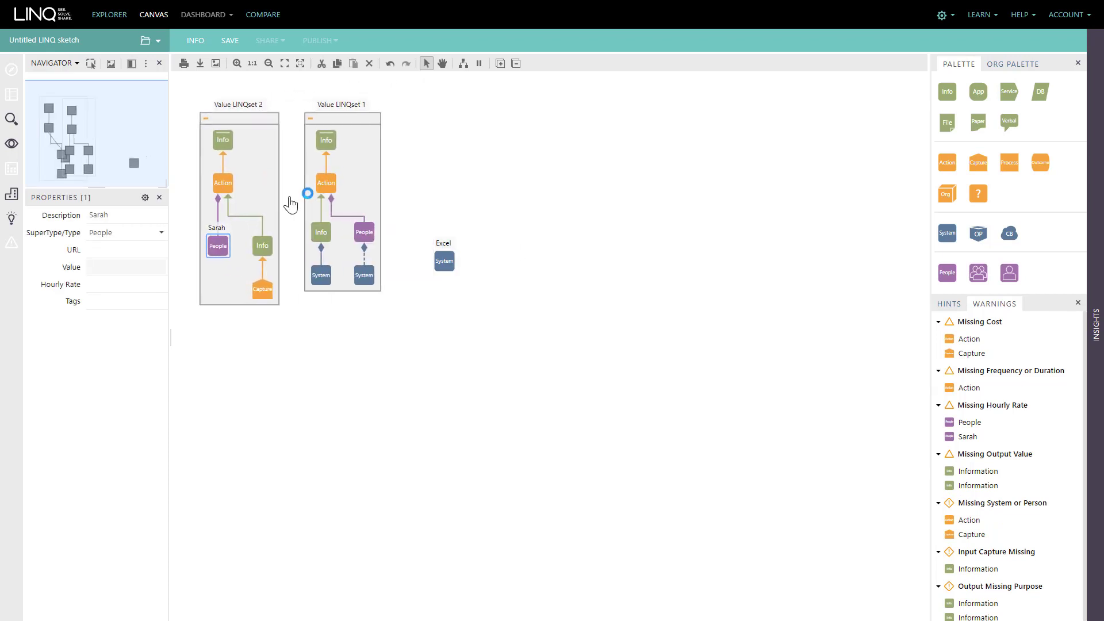
pyautogui.moveTo(452, 270); pyautogui.dragTo(215, 261)
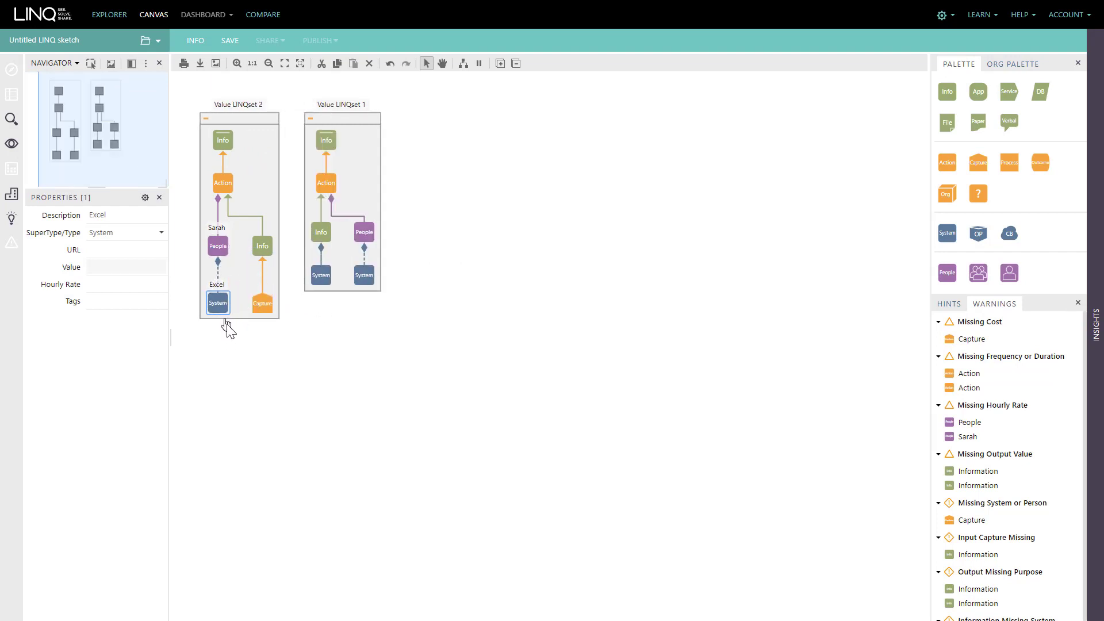
pyautogui.moveTo(229, 297); pyautogui.dragTo(229, 151)
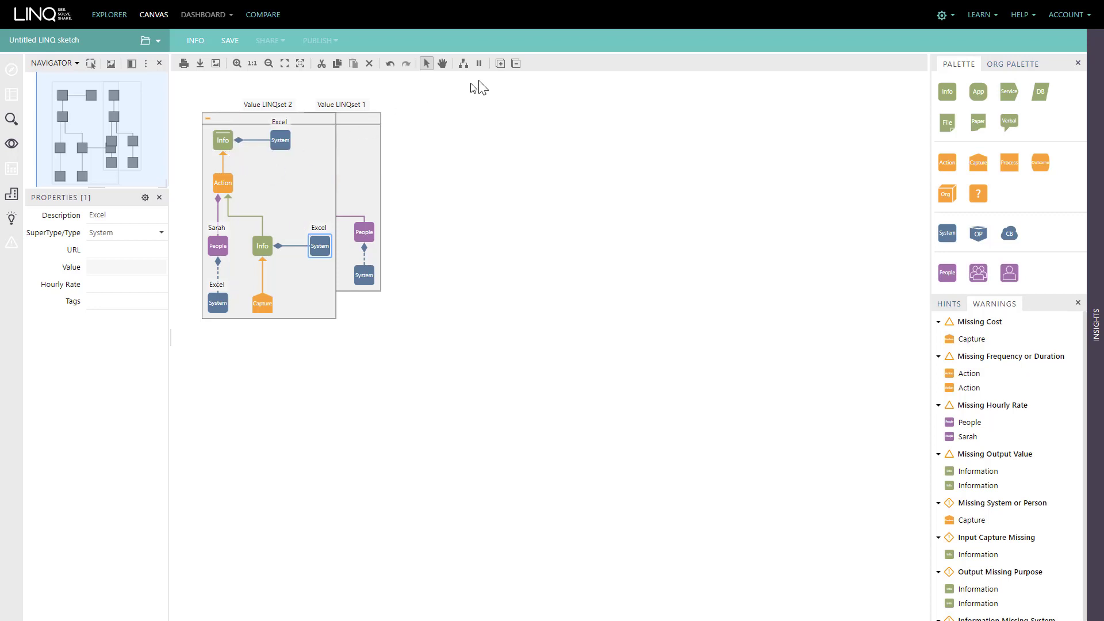
pyautogui.click(464, 64)
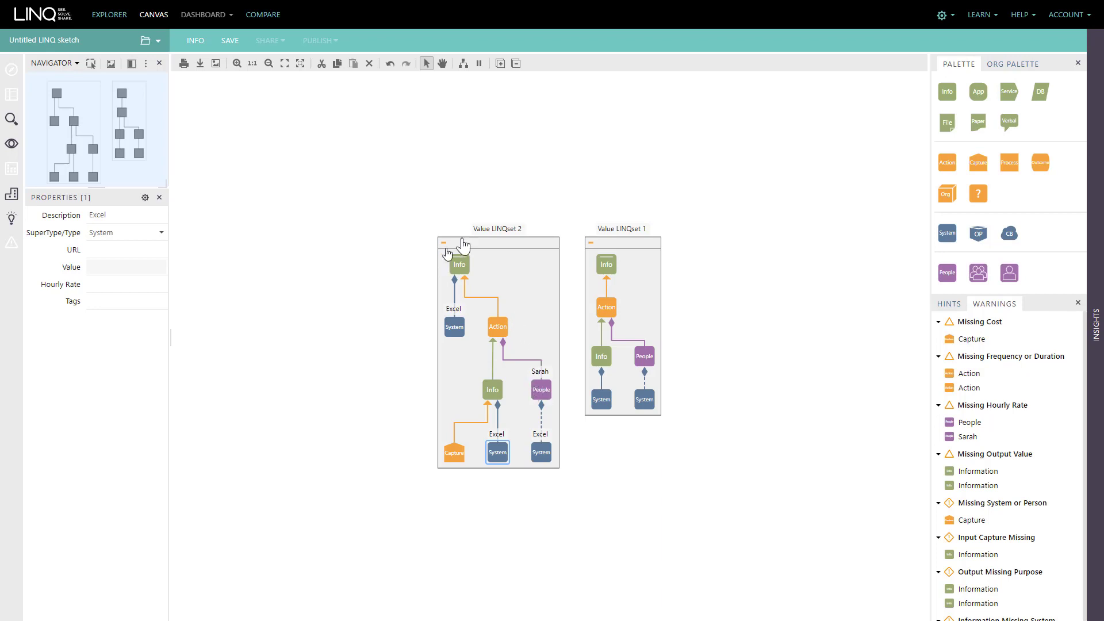
# Extend Value LINQset 2's top Info node with an Action and output Info, reusing the named person for the Action and Excel for the Info
pyautogui.moveTo(462, 266); pyautogui.dragTo(462, 210)
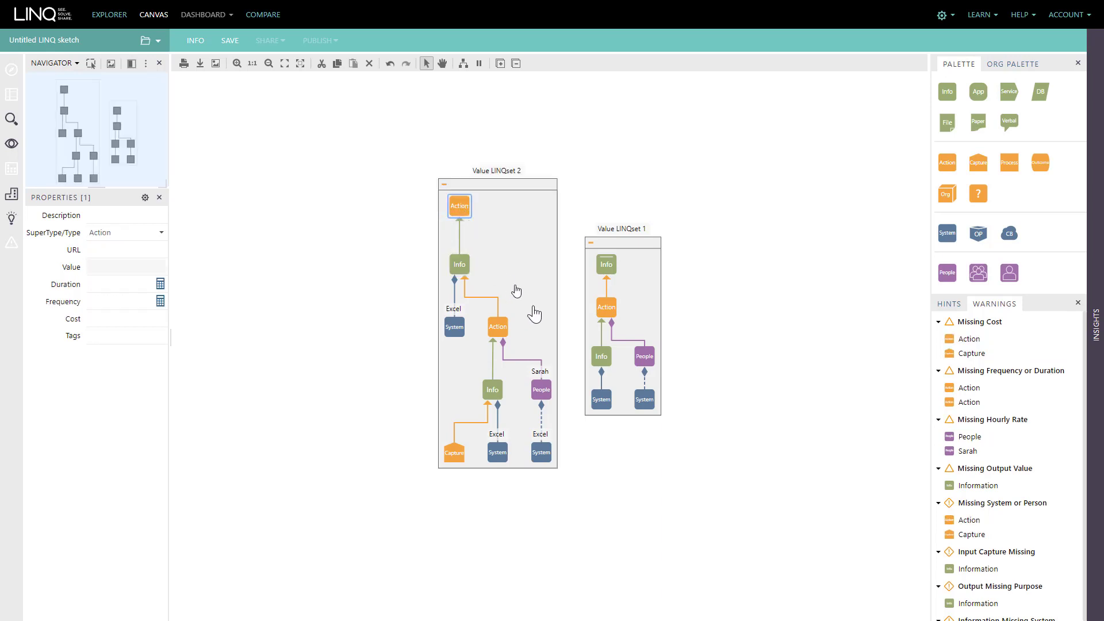
pyautogui.moveTo(543, 395); pyautogui.dragTo(464, 218)
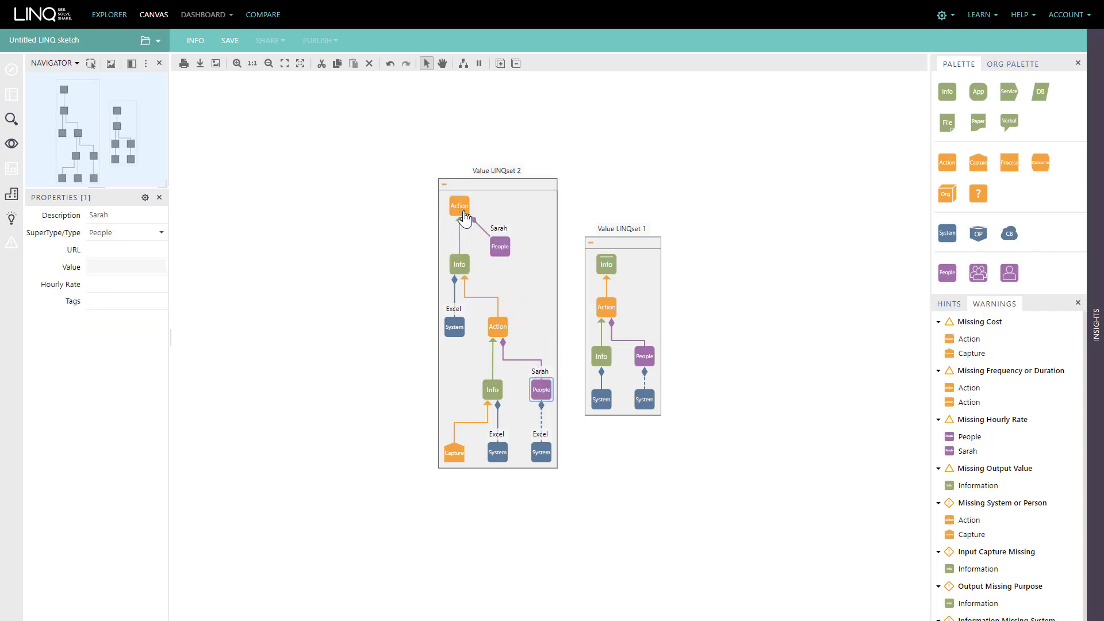
pyautogui.click(506, 253)
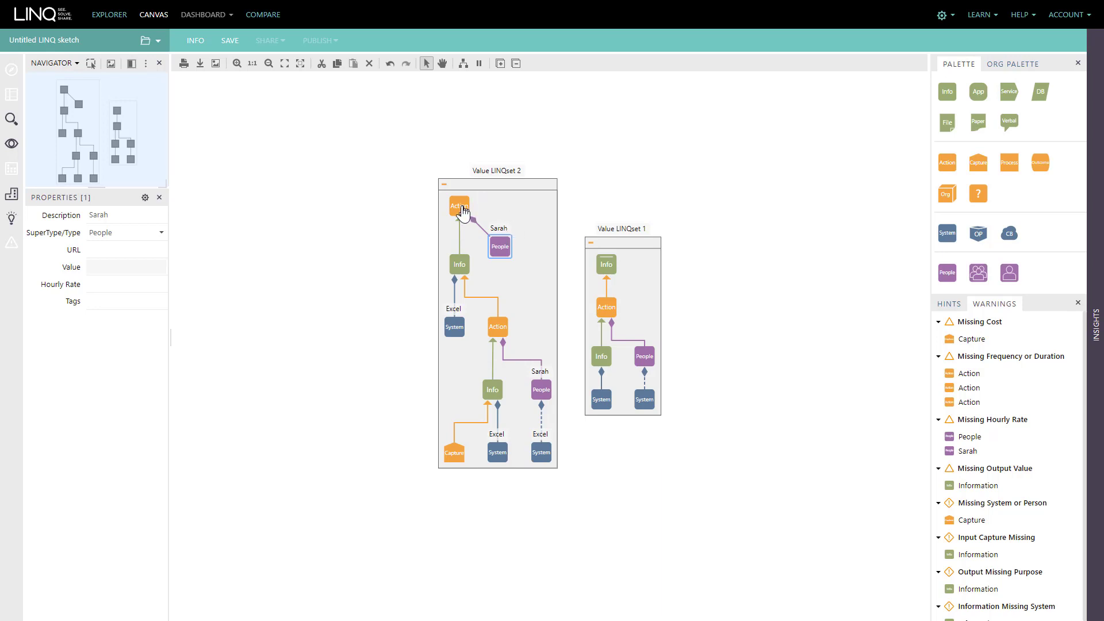
pyautogui.moveTo(459, 202); pyautogui.dragTo(459, 141)
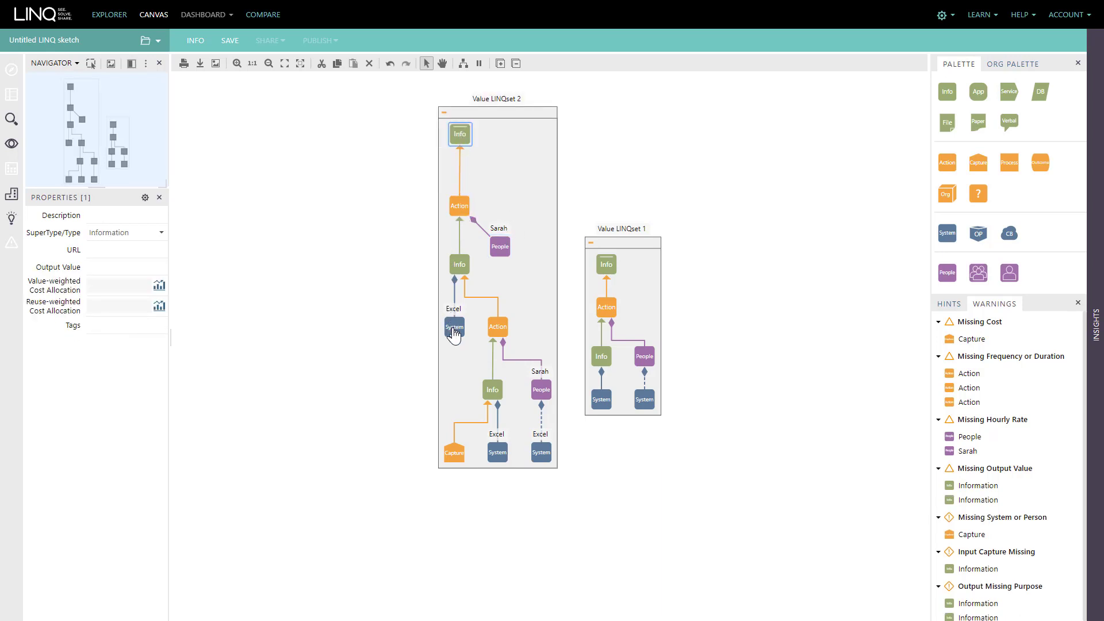
pyautogui.moveTo(453, 329); pyautogui.dragTo(459, 132)
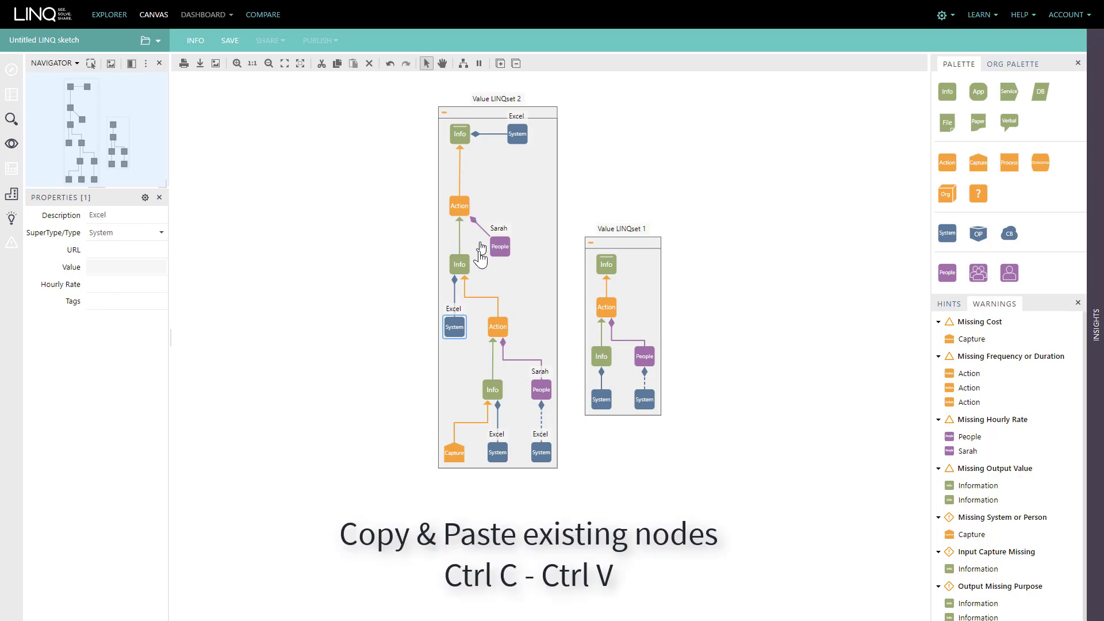
# Copy the upper named People node and the Excel system together, and paste them twice, the second time above Value LINQset 1
pyautogui.click(502, 248)
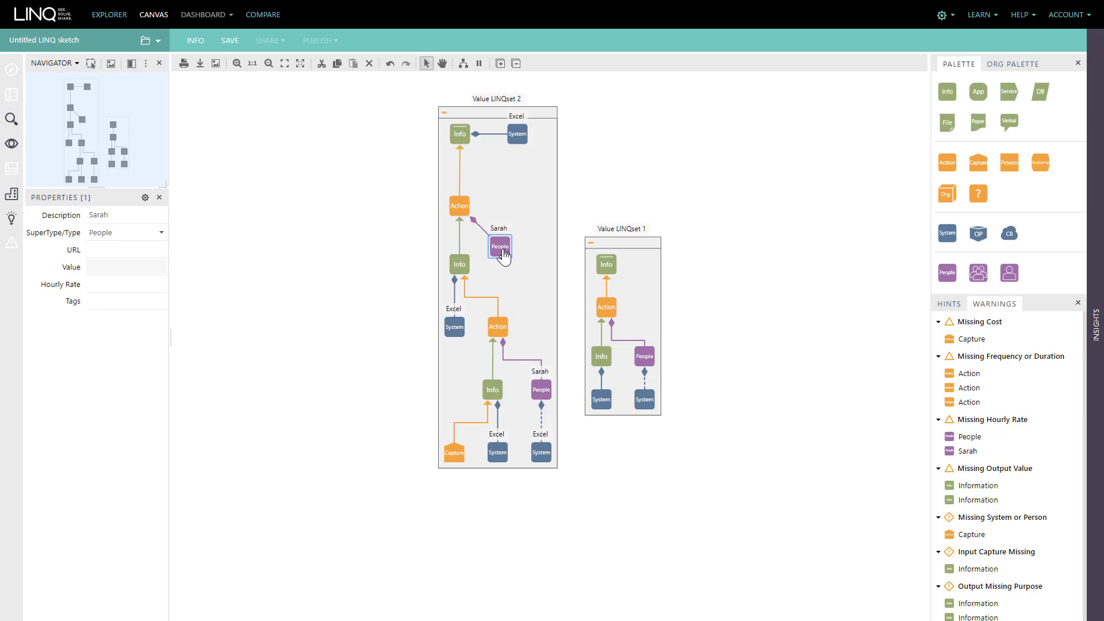
pyautogui.keyDown('shift'); pyautogui.click(454, 328); pyautogui.keyUp('shift')
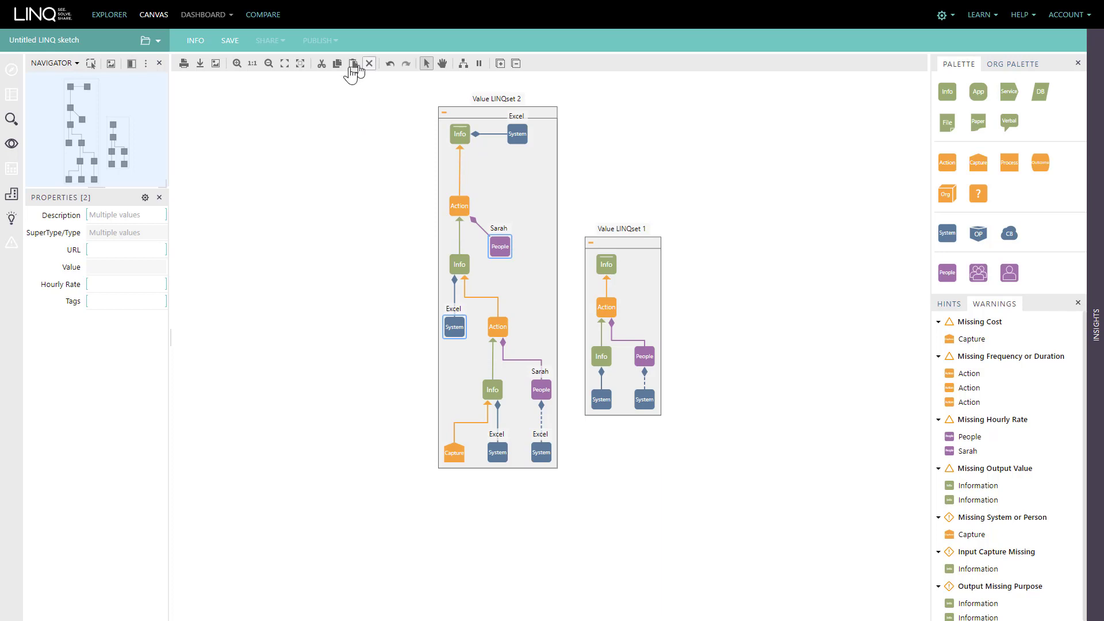
pyautogui.click(644, 139)
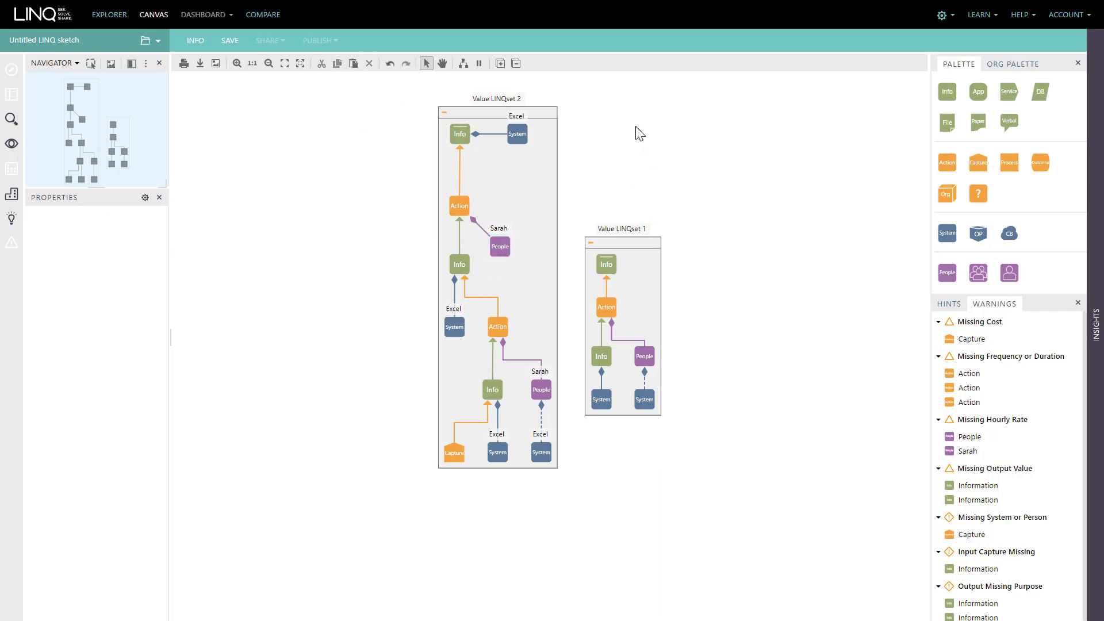
pyautogui.hotkey('ctrl', 'v')
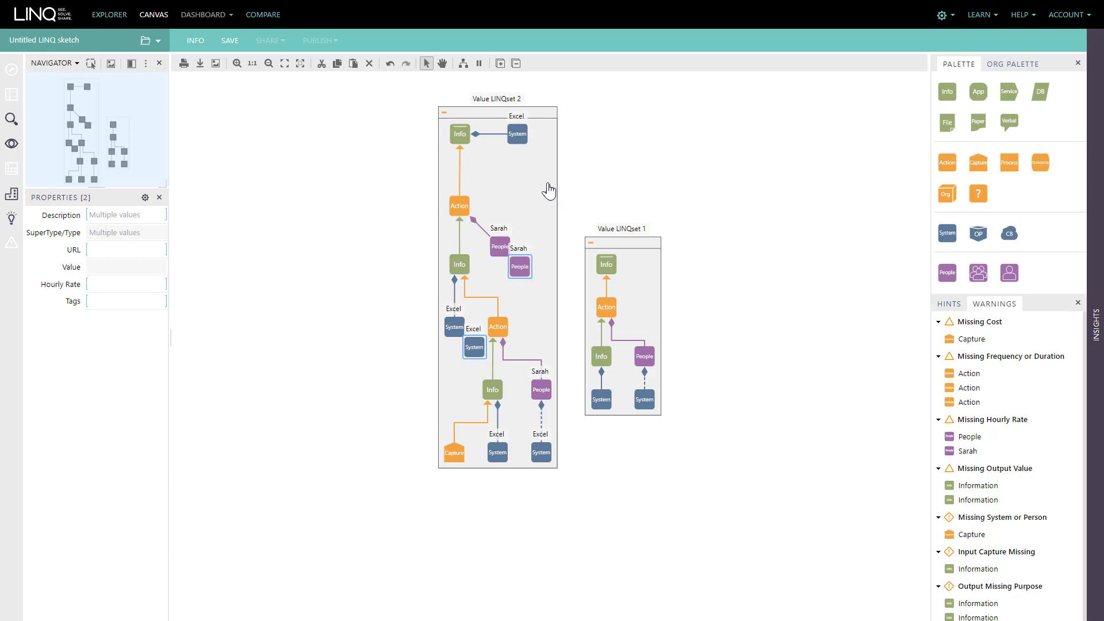
pyautogui.rightClick(576, 130)
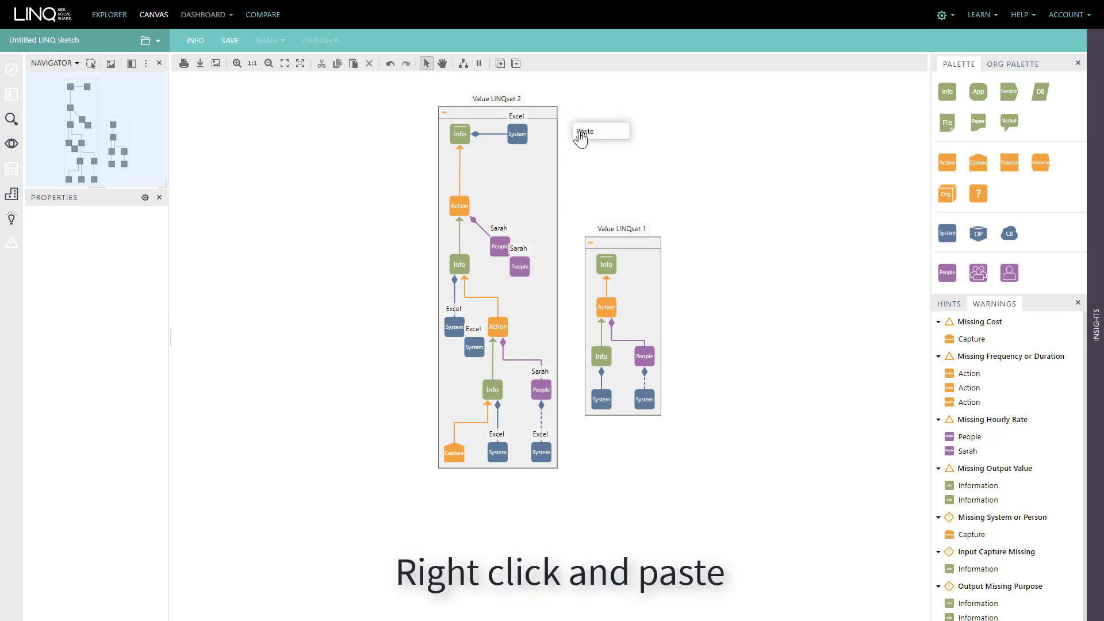
pyautogui.click(586, 133)
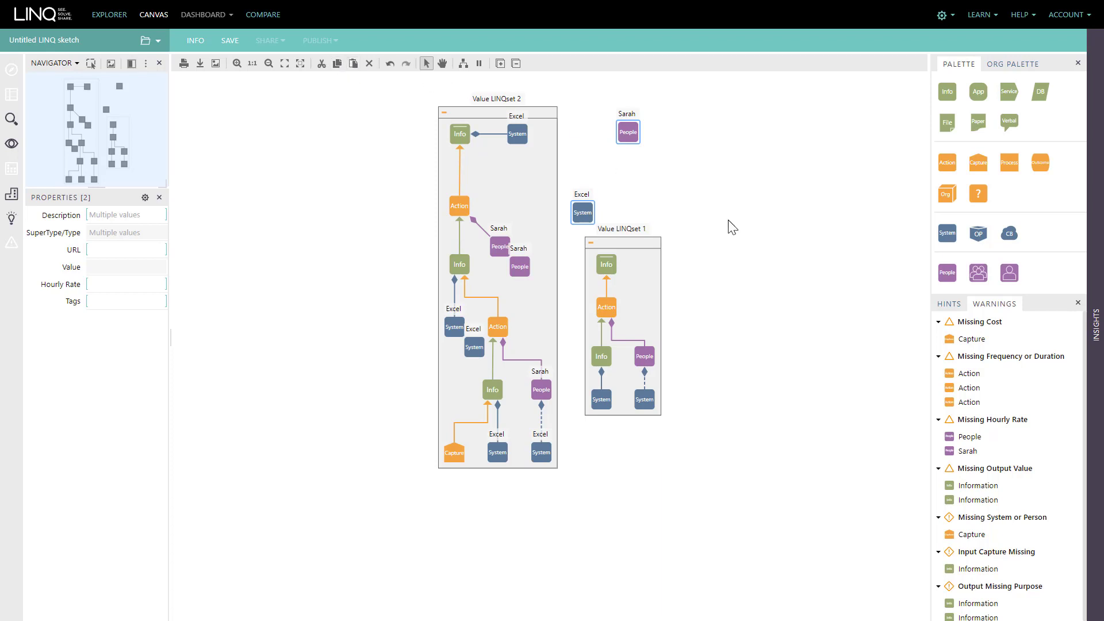
pyautogui.click(666, 179)
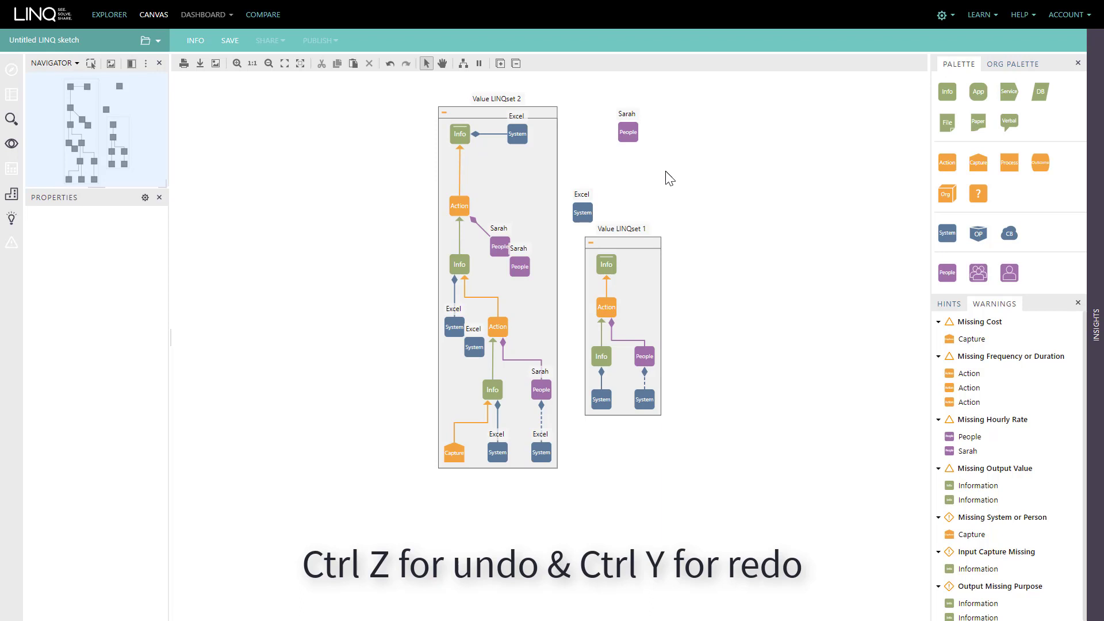
# Undo both pastes and the Action, Info, People and System nodes added above Value LINQset 2's former top Info node
pyautogui.hotkey('ctrl', 'z')
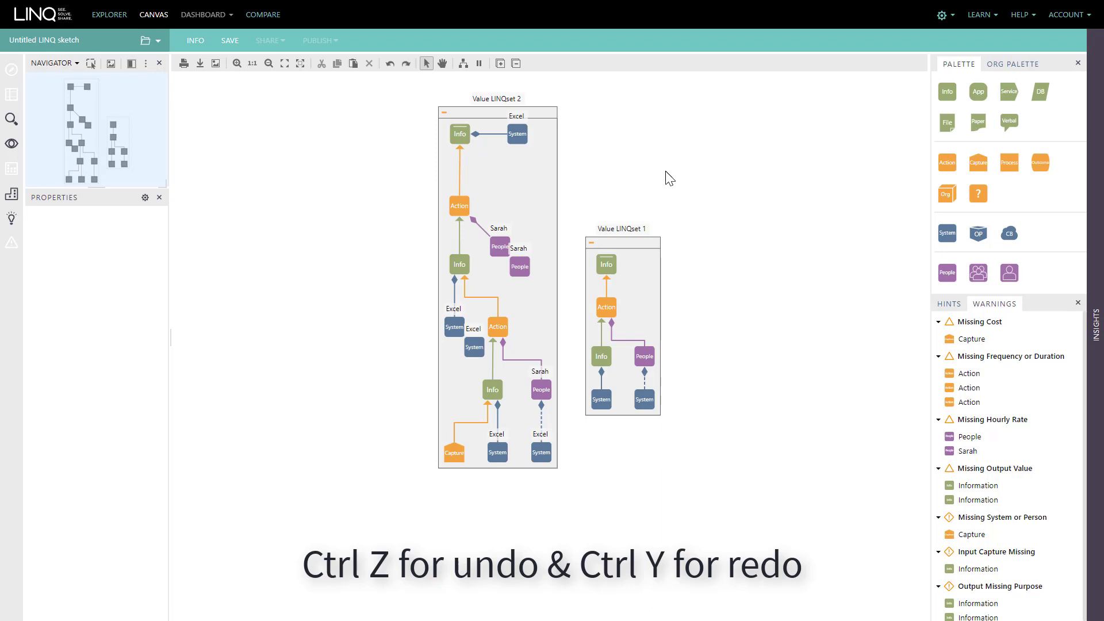
pyautogui.hotkey('ctrl', 'z')
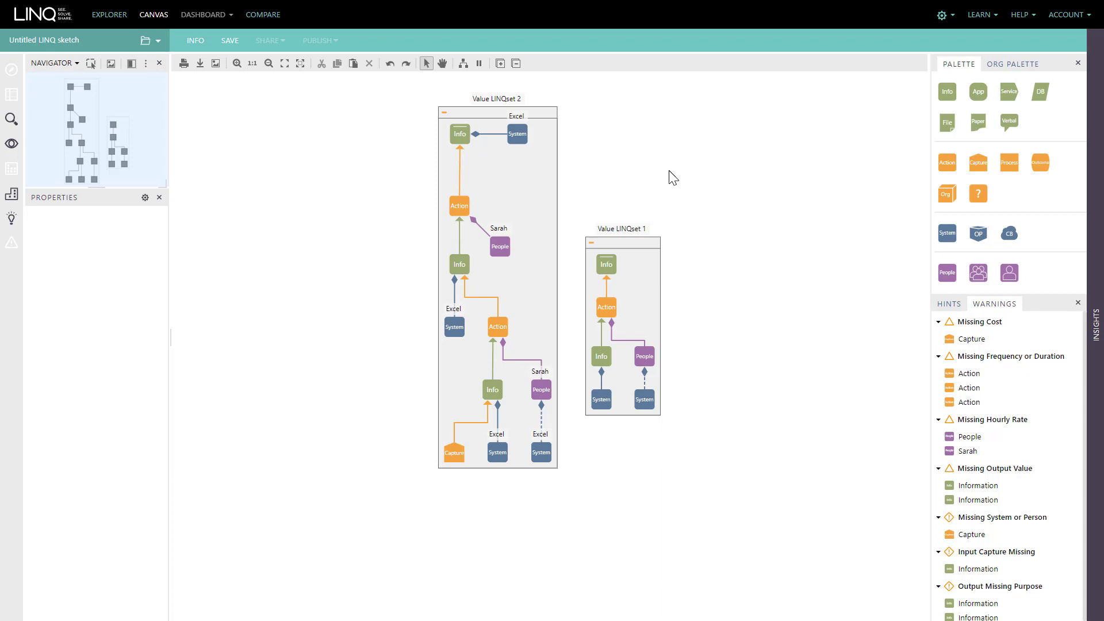
pyautogui.hotkey('ctrl', 'z')
pyautogui.hotkey('ctrl', 'z')
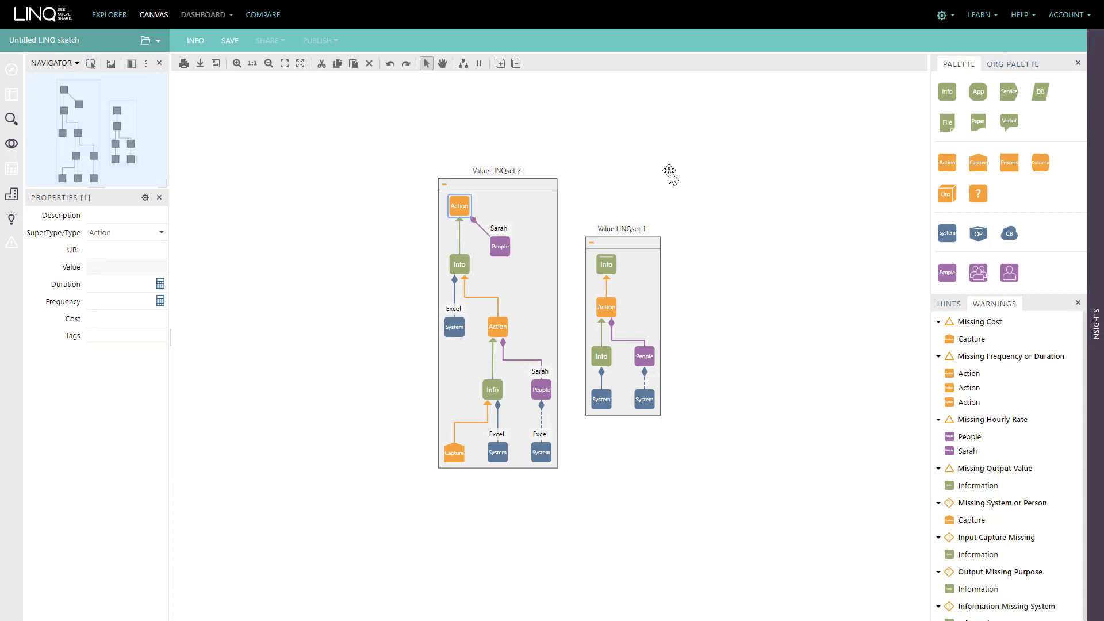
pyautogui.hotkey('ctrl', 'z')
pyautogui.hotkey('ctrl', 'z')
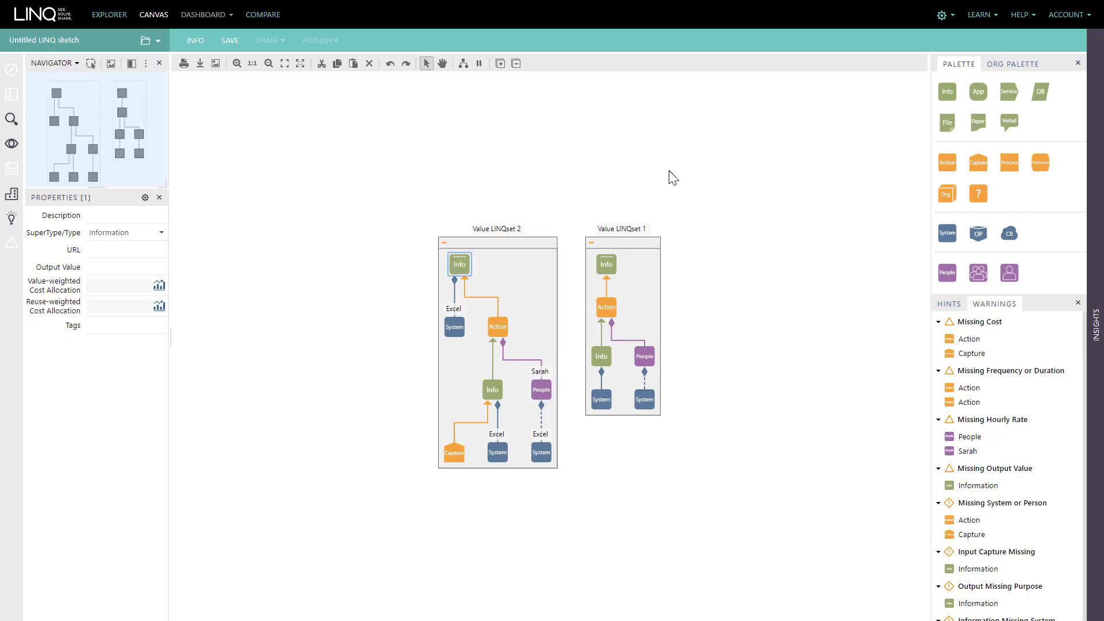
# Redo the undone Action, Info, People and System additions above Value LINQset 2's former top Info node
pyautogui.click(406, 65)
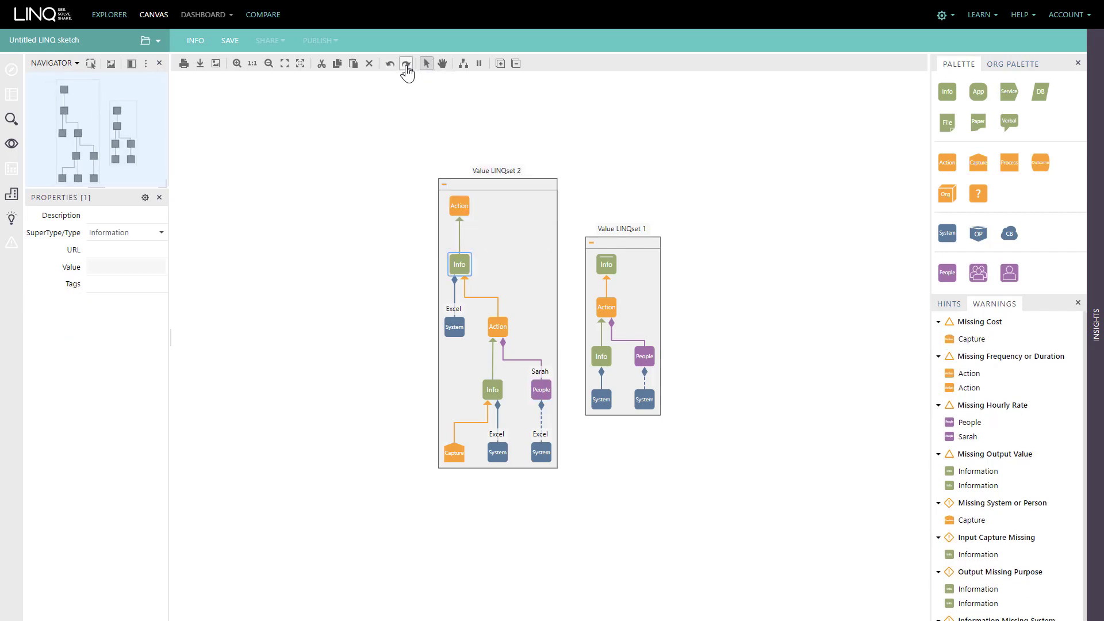
pyautogui.click(406, 65)
pyautogui.click(406, 65)
pyautogui.click(406, 64)
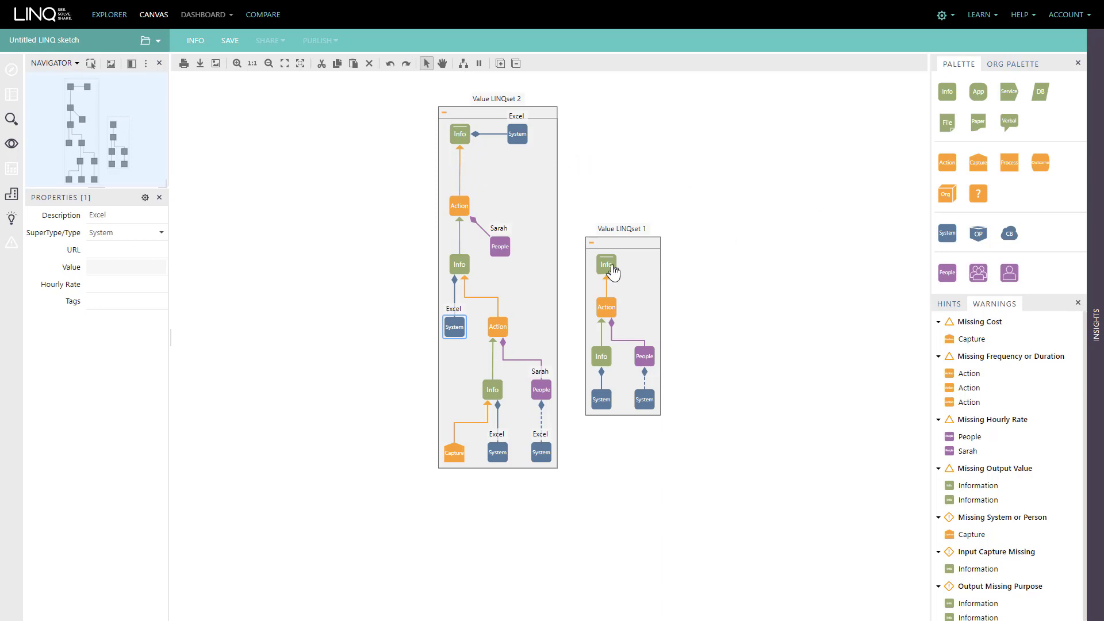
# Extend Value LINQset 1's top Info node with a new Action above it and change that node's subtype to Process
pyautogui.moveTo(607, 256); pyautogui.dragTo(610, 211)
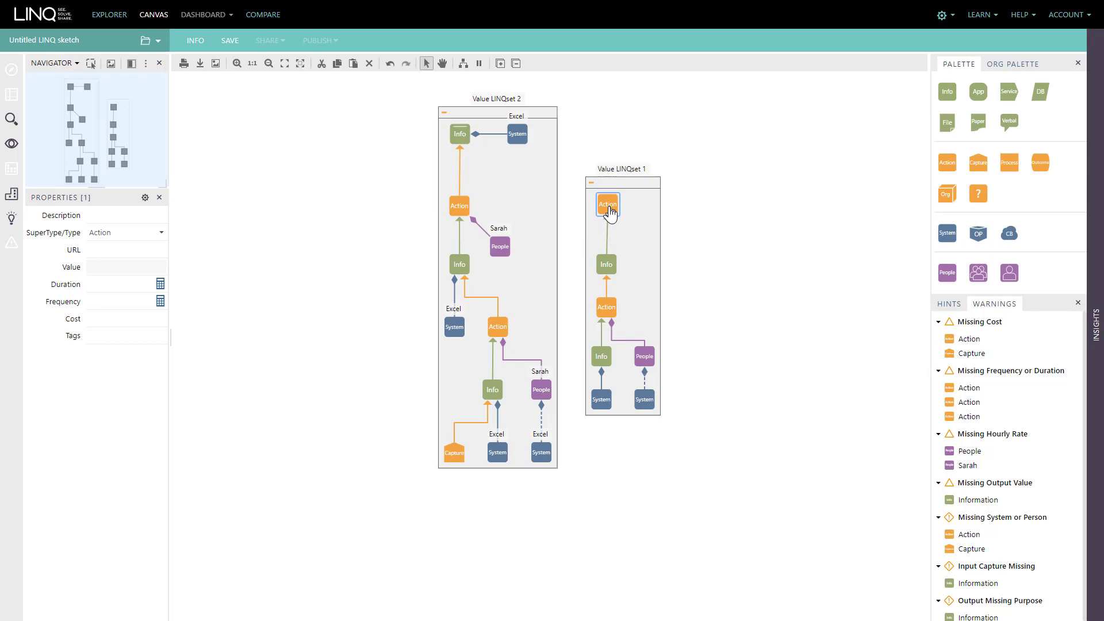
pyautogui.scroll(1, 610, 214)
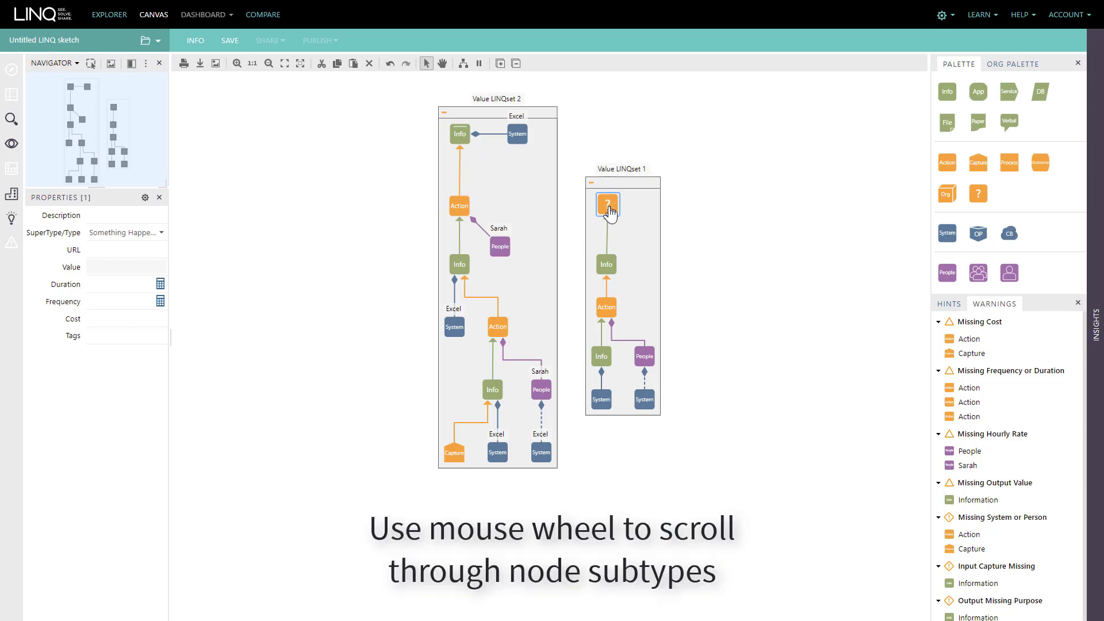
pyautogui.scroll(1, 610, 215)
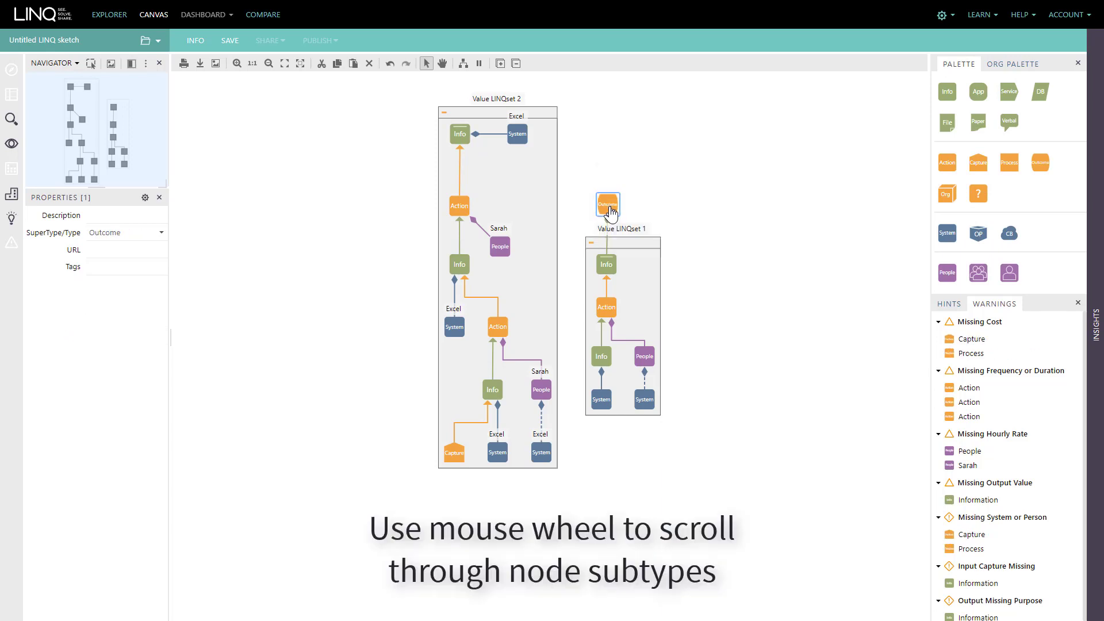
pyautogui.scroll(1, 610, 215)
pyautogui.scroll(1, 610, 214)
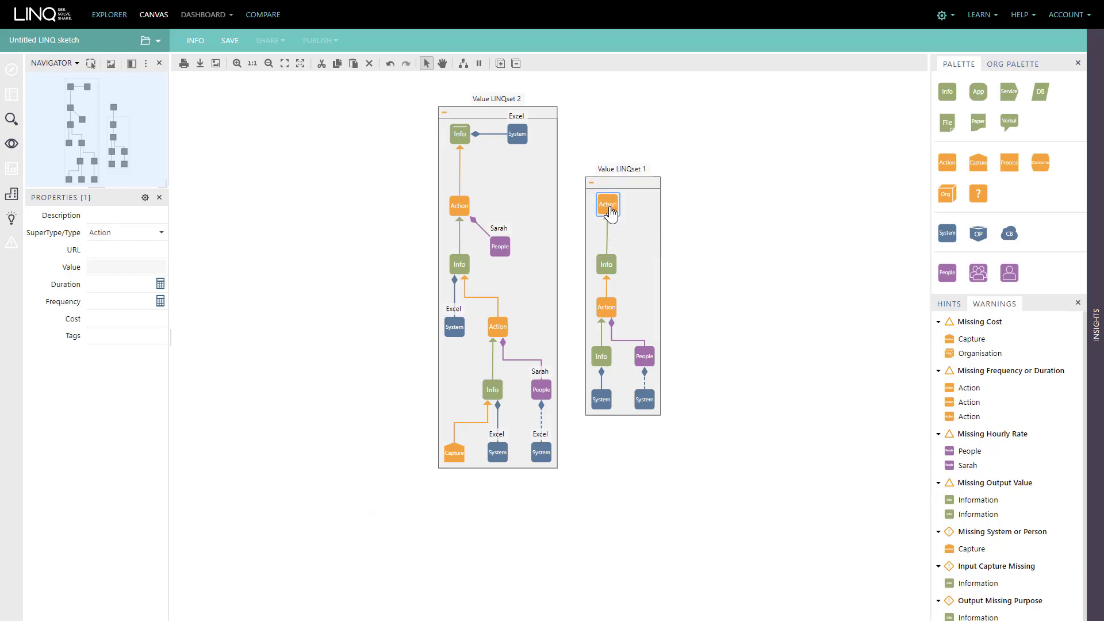
pyautogui.scroll(2, 610, 215)
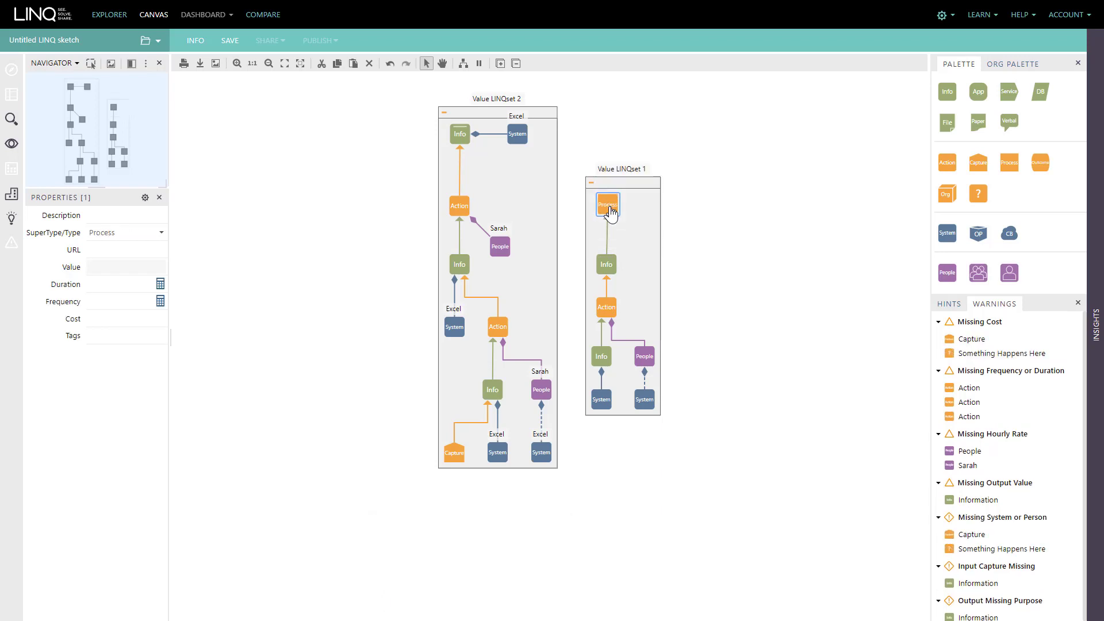
# Add an output information node above the Process node and change its subtype to Paper
pyautogui.moveTo(610, 215); pyautogui.dragTo(614, 143)
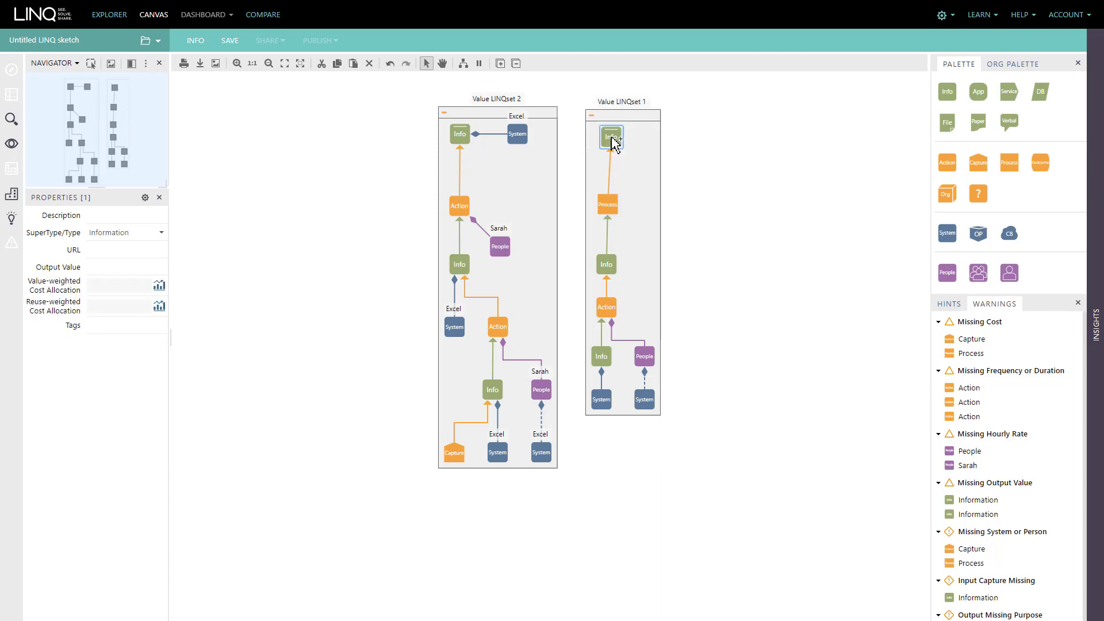
pyautogui.scroll(2, 614, 144)
pyautogui.scroll(3, 614, 144)
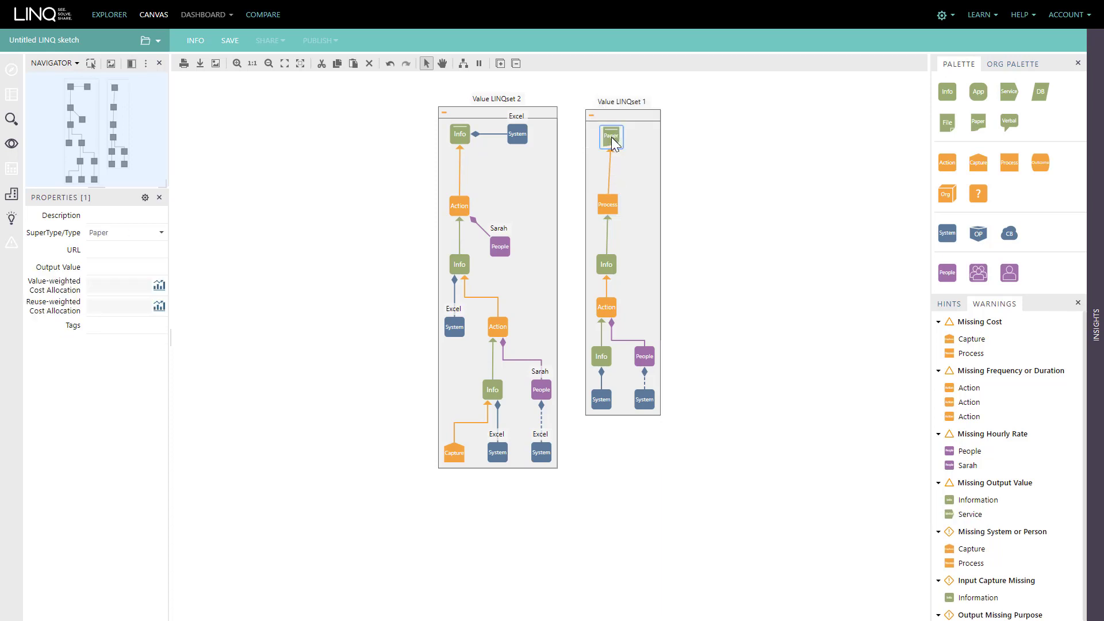
# Extend the Paper node with a Something Happens Here node that outputs a Verbal node, and auto-arrange the sketch
pyautogui.moveTo(614, 143); pyautogui.dragTo(744, 140)
pyautogui.scroll(-1, 695, 144)
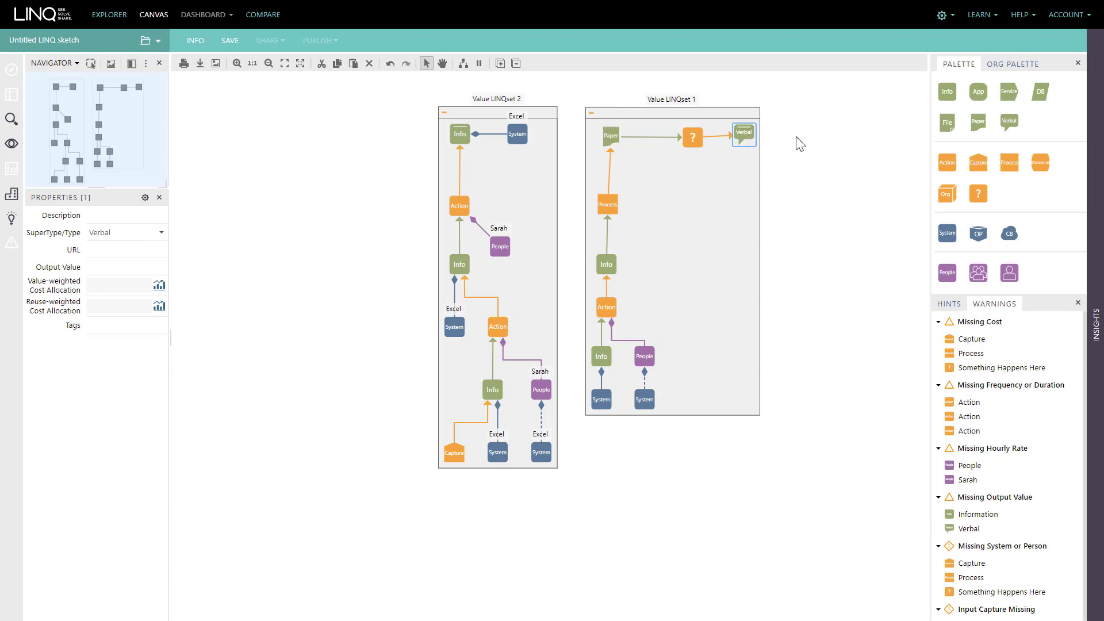
pyautogui.click(464, 63)
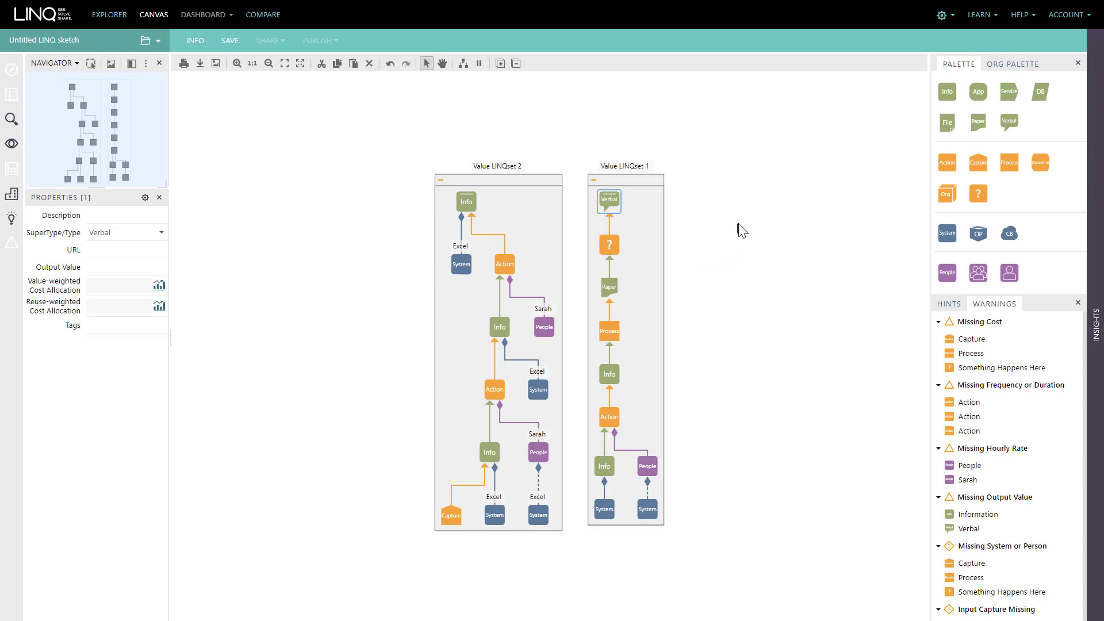
# Insert an Info and Action pair between Process and Paper and another between Value LINQset 2's top Action and Info, and auto-arrange the sketch
pyautogui.moveTo(947, 91); pyautogui.dragTo(611, 305)
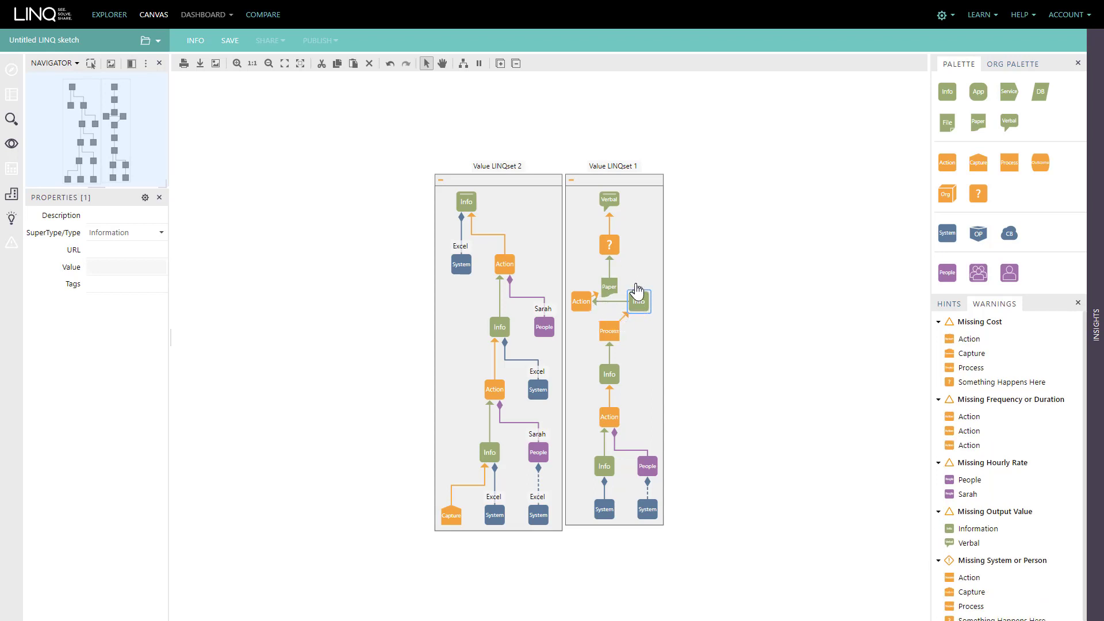
pyautogui.moveTo(946, 92); pyautogui.dragTo(519, 238)
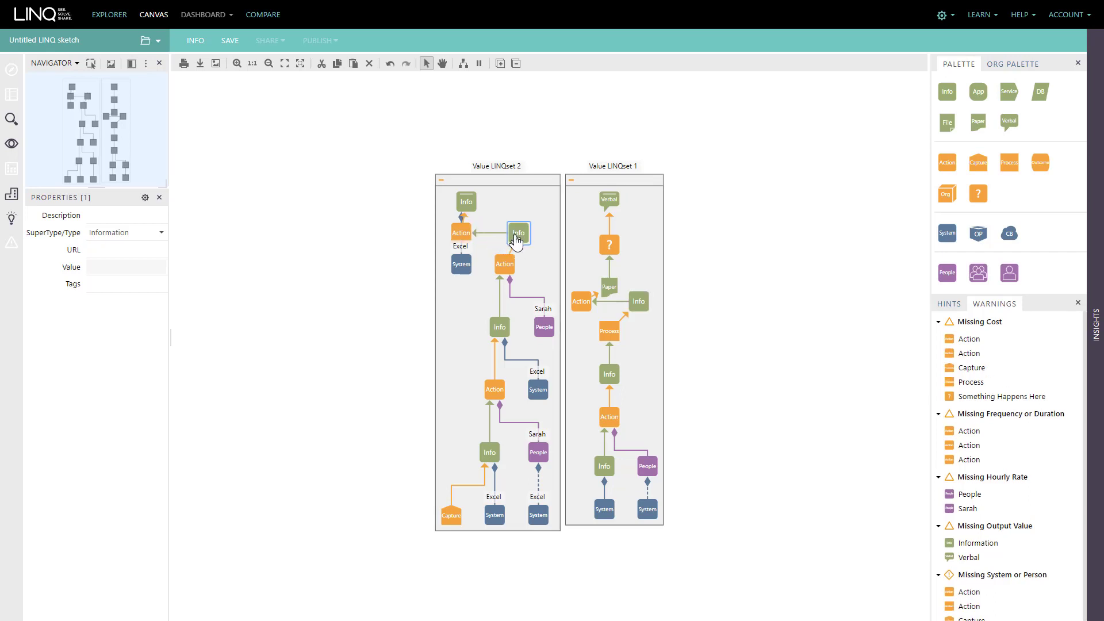
pyautogui.click(464, 65)
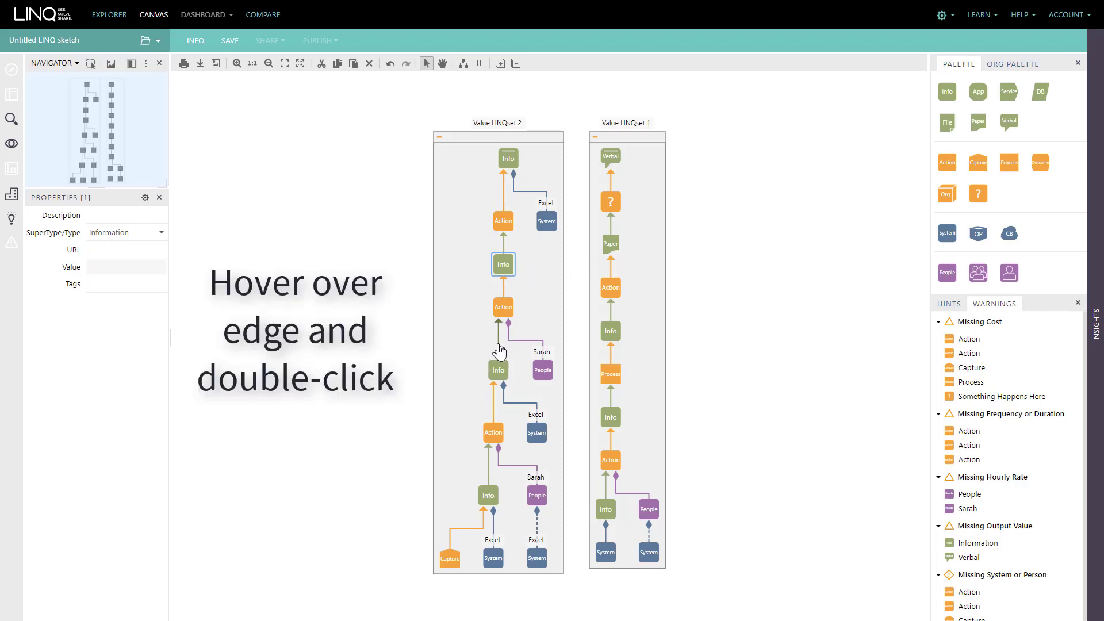
# Insert an Action and Info pair into the link feeding Value LINQset 2's upper people-linked Action, and auto-arrange the sketch
pyautogui.doubleClick(499, 343)
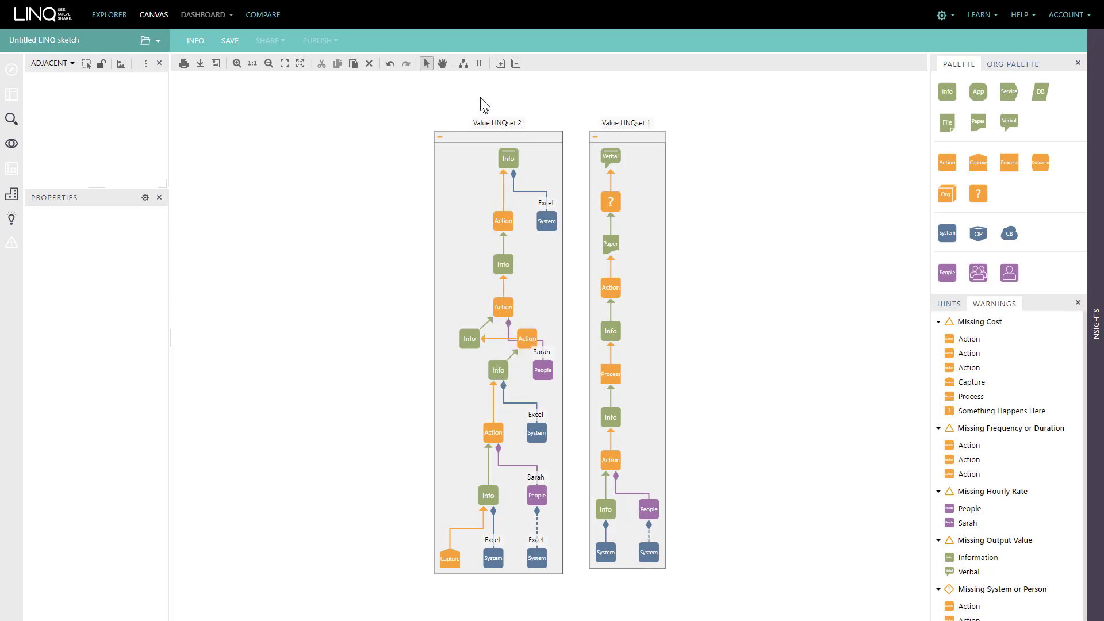
pyautogui.click(463, 63)
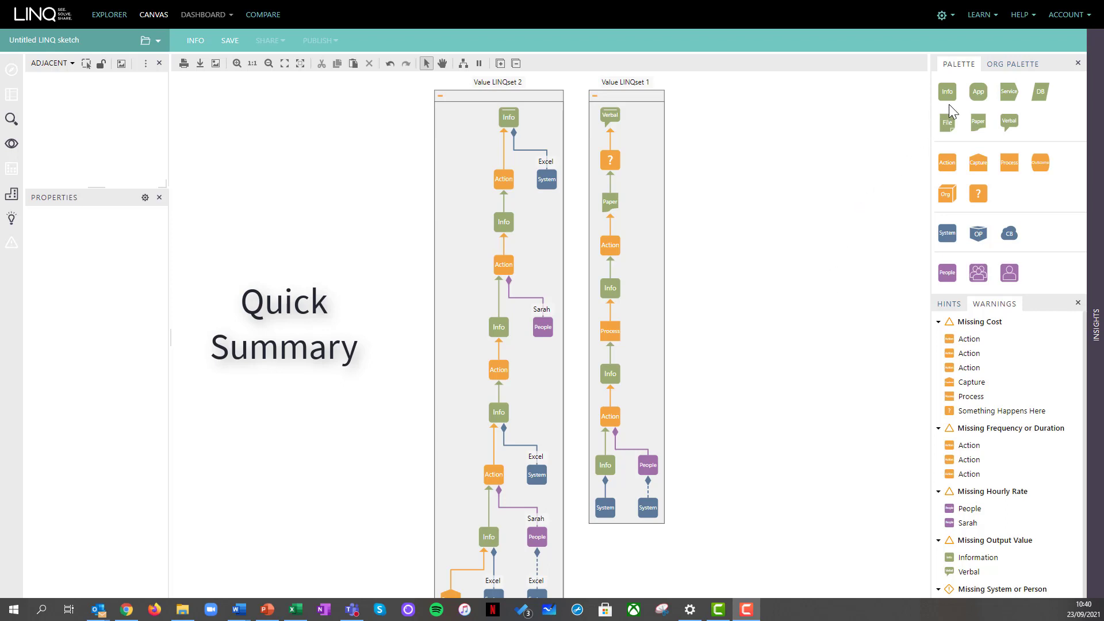
# Build a new Info–Action–Info–Action–Info chain beside Value LINQset 1 and insert an Info and Action pair into the link below its top Info
pyautogui.moveTo(949, 94); pyautogui.dragTo(733, 392)
pyautogui.moveTo(947, 162); pyautogui.dragTo(735, 338)
pyautogui.moveTo(734, 397); pyautogui.dragTo(735, 329)
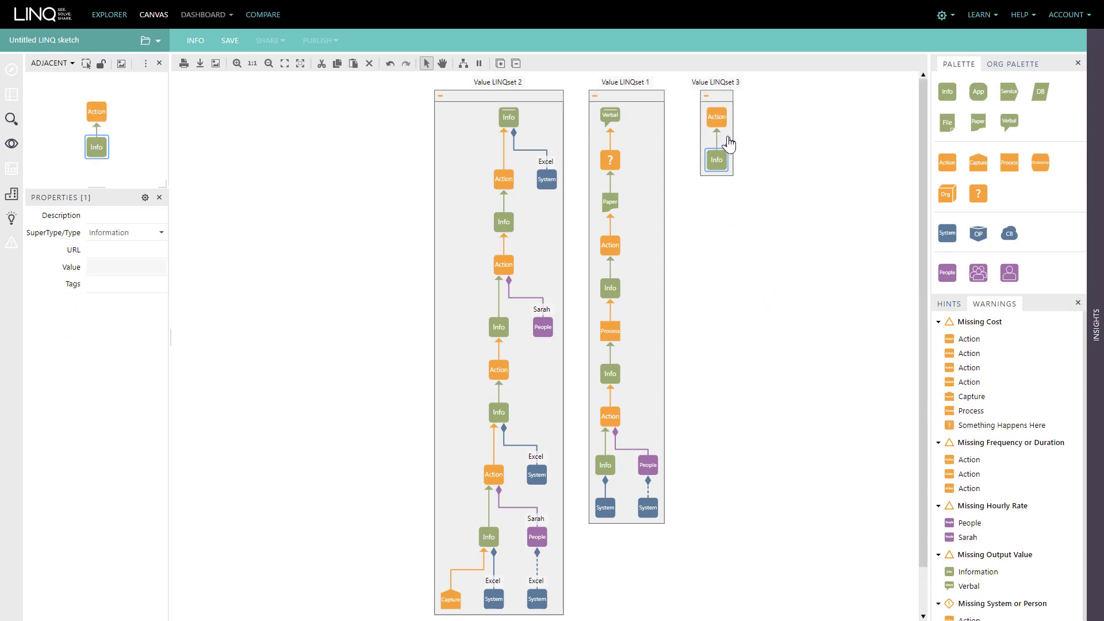
pyautogui.click(726, 150)
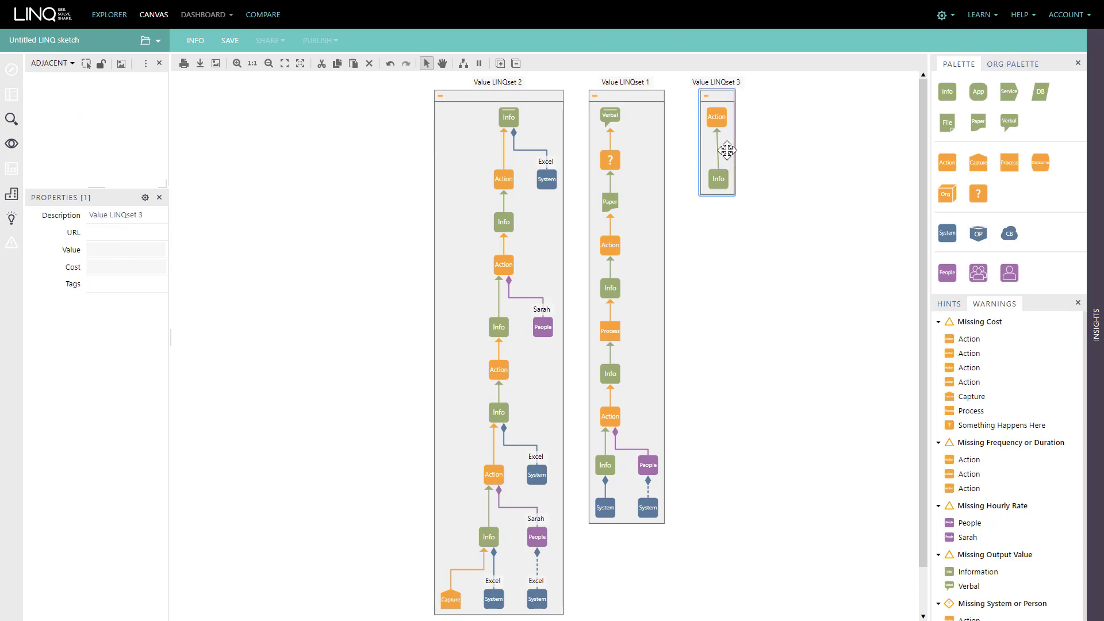
pyautogui.moveTo(727, 150)
pyautogui.mouseDown()
pyautogui.moveTo(723, 341)
pyautogui.moveTo(726, 159)
pyautogui.mouseUp()
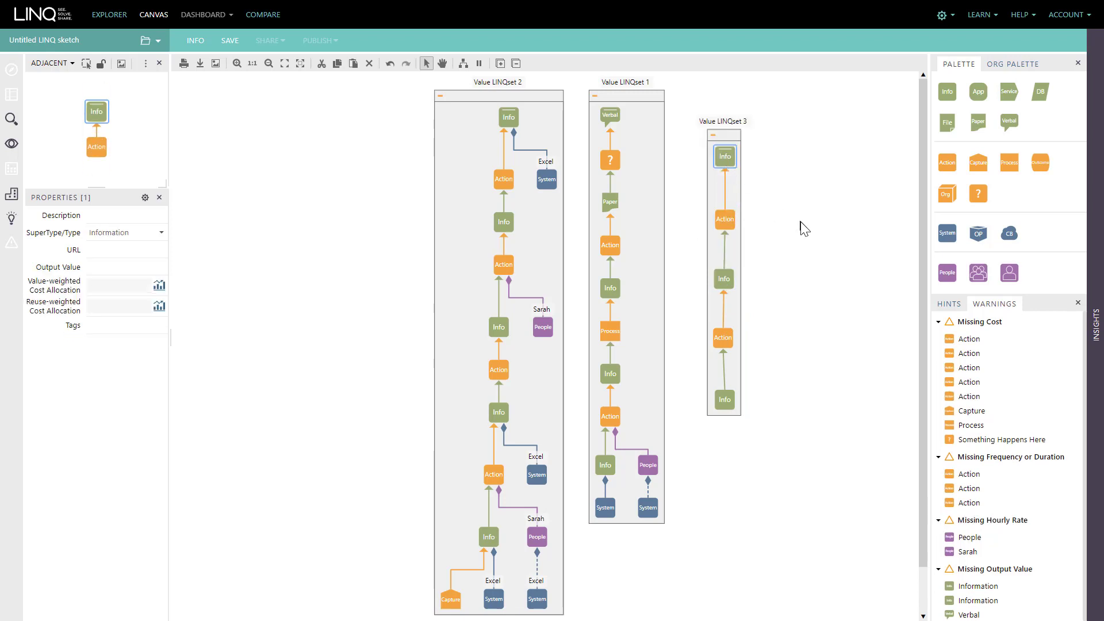
pyautogui.click(726, 199)
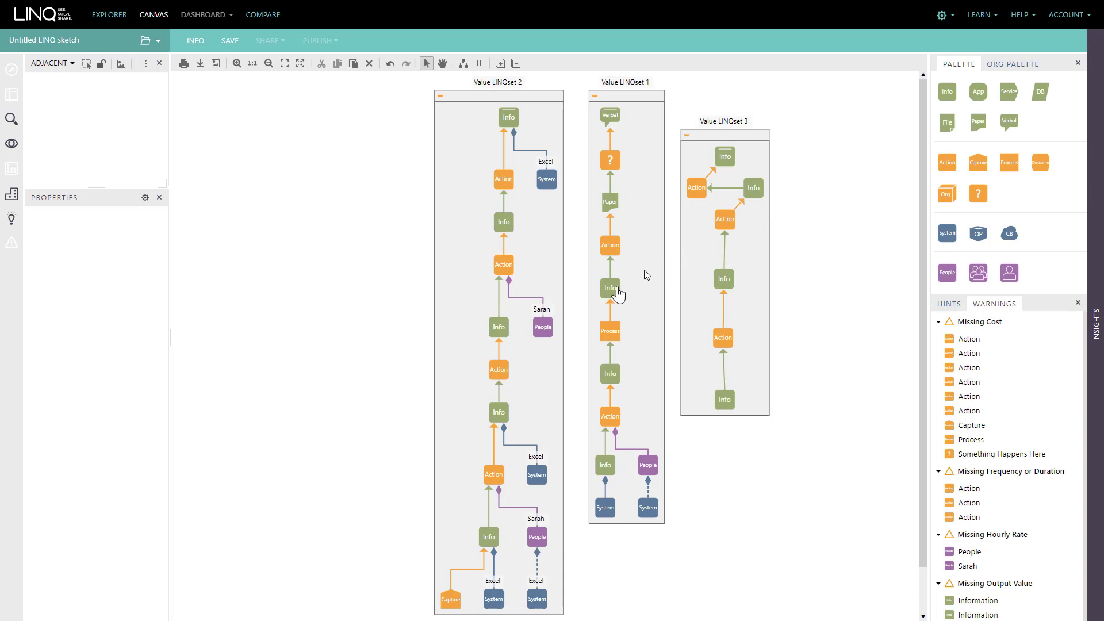
# Reuse the named person on Value LINQset 3's lowest Action and Excel on the Info above it, and duplicate both nodes by copy-paste
pyautogui.moveTo(544, 332); pyautogui.dragTo(726, 343)
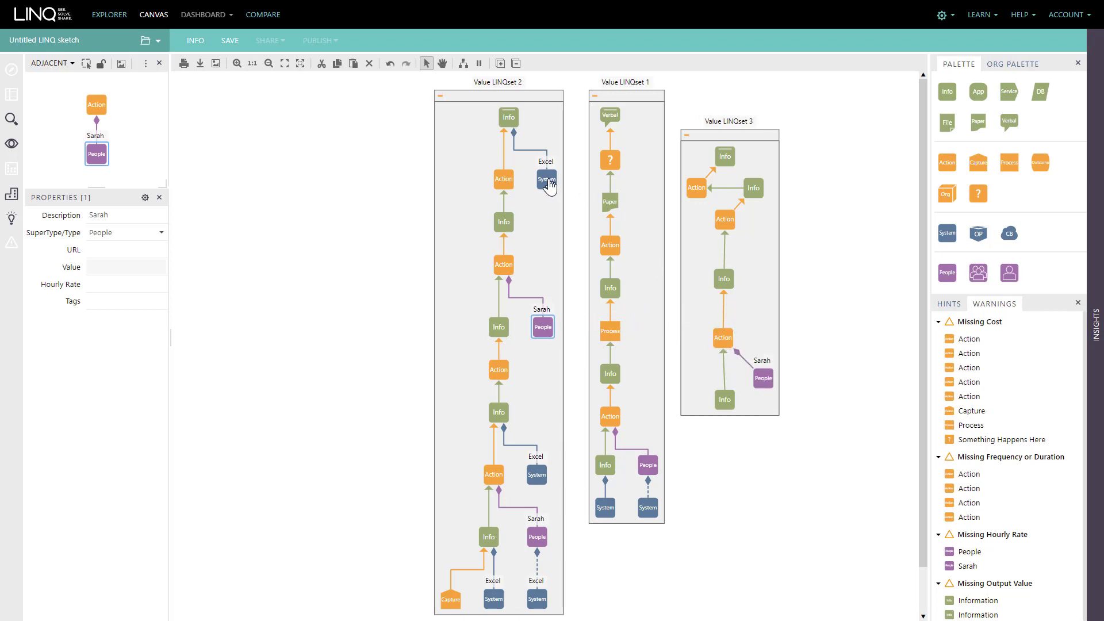
pyautogui.moveTo(545, 177); pyautogui.dragTo(724, 279)
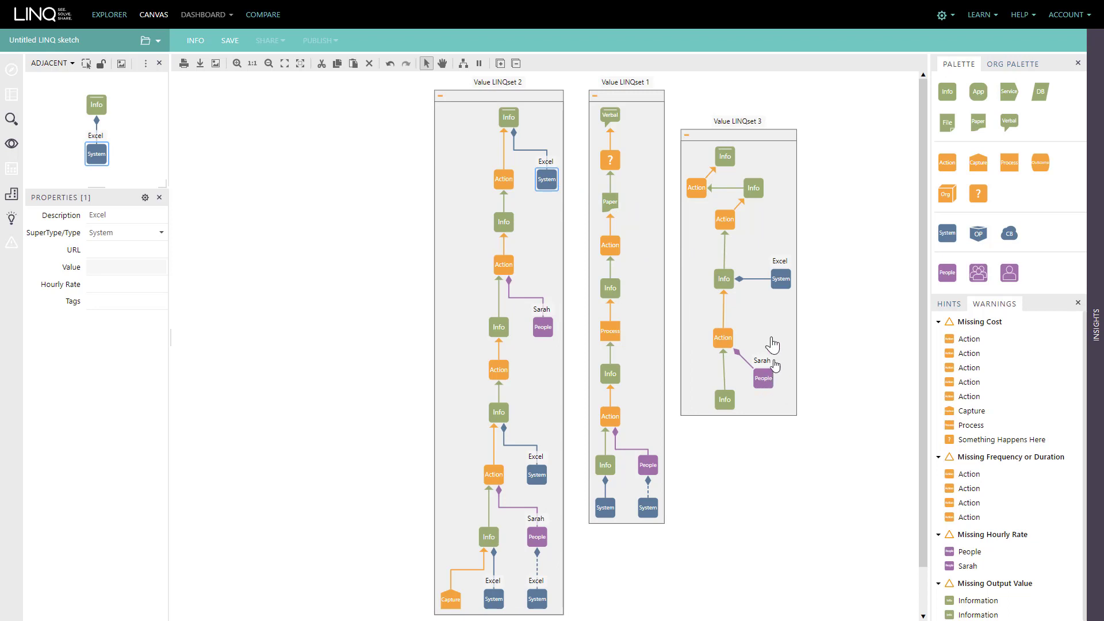
pyautogui.click(766, 383)
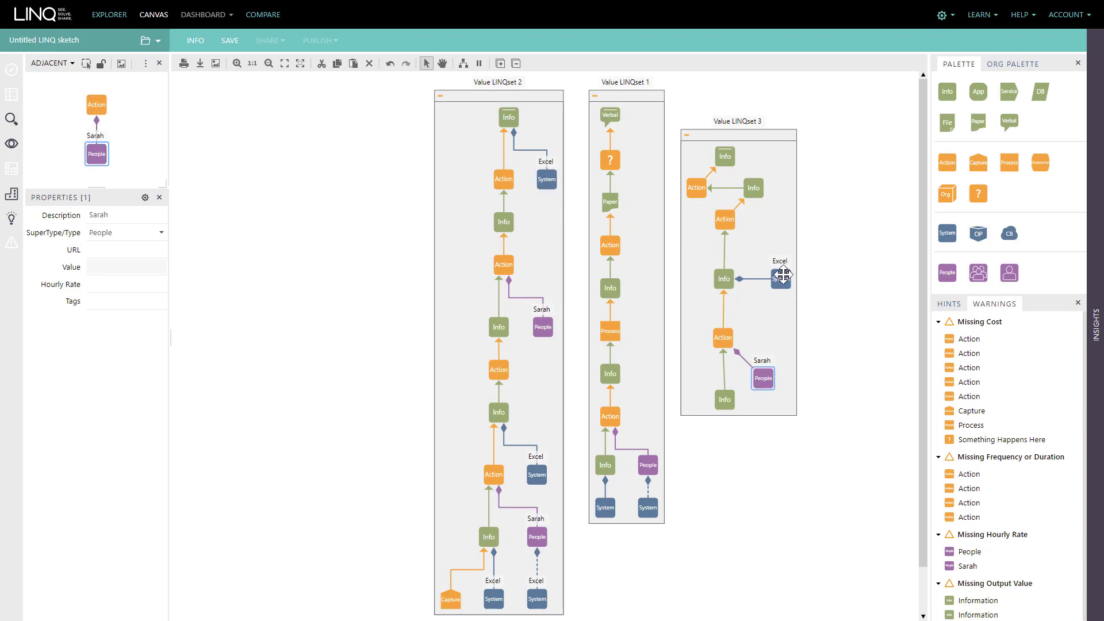
pyautogui.keyDown('ctrl'); pyautogui.click(780, 278); pyautogui.keyUp('ctrl')
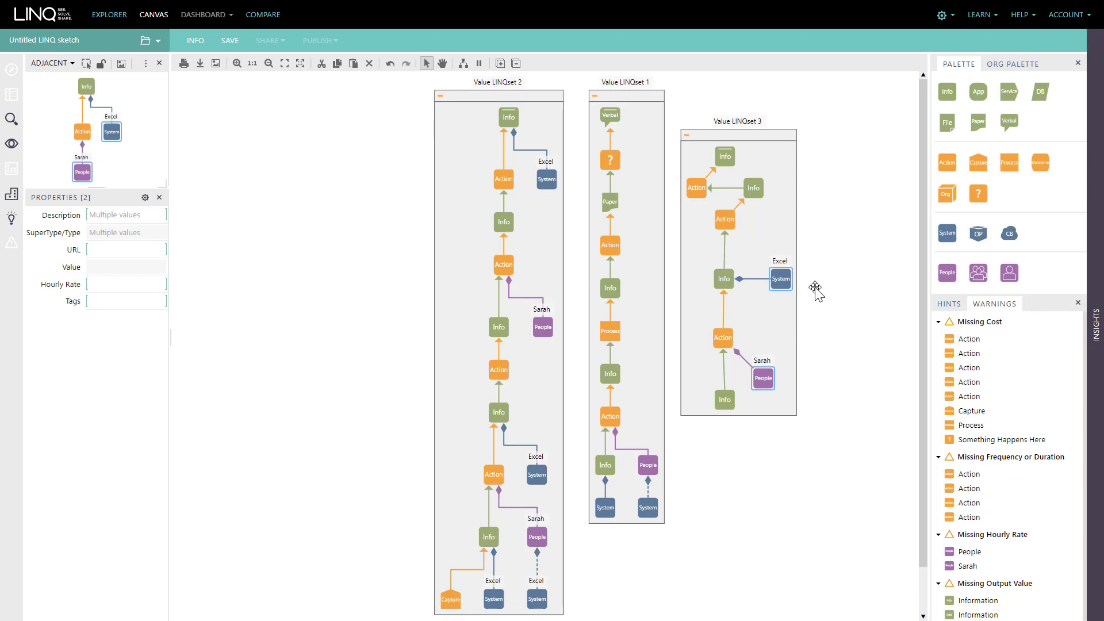
pyautogui.hotkey('ctrl', 'c')
pyautogui.hotkey('ctrl', 'v')
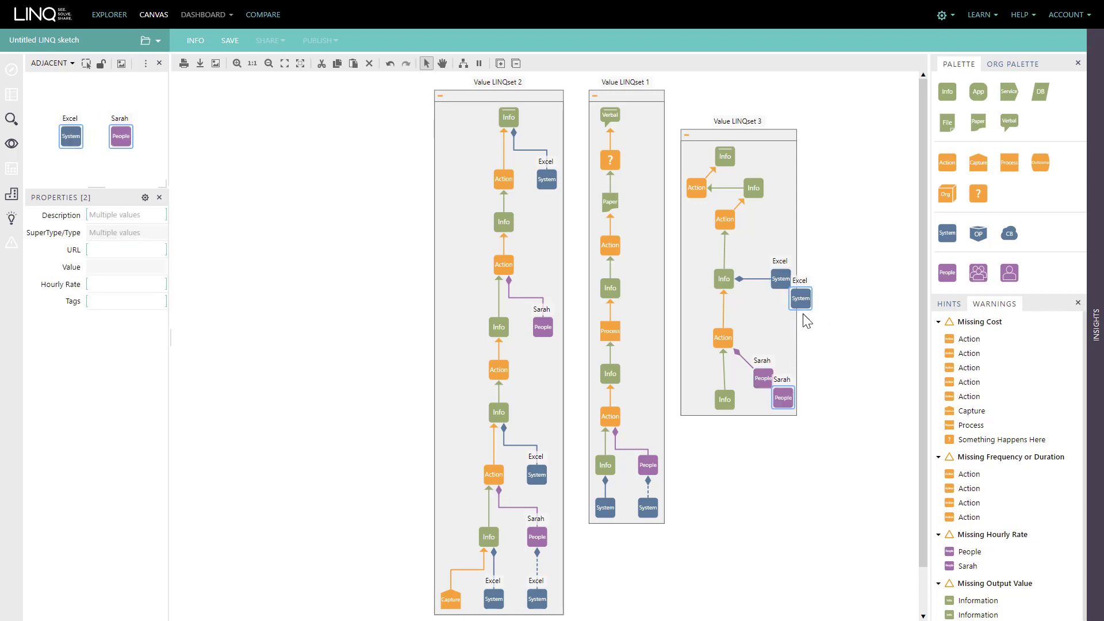
pyautogui.click(837, 319)
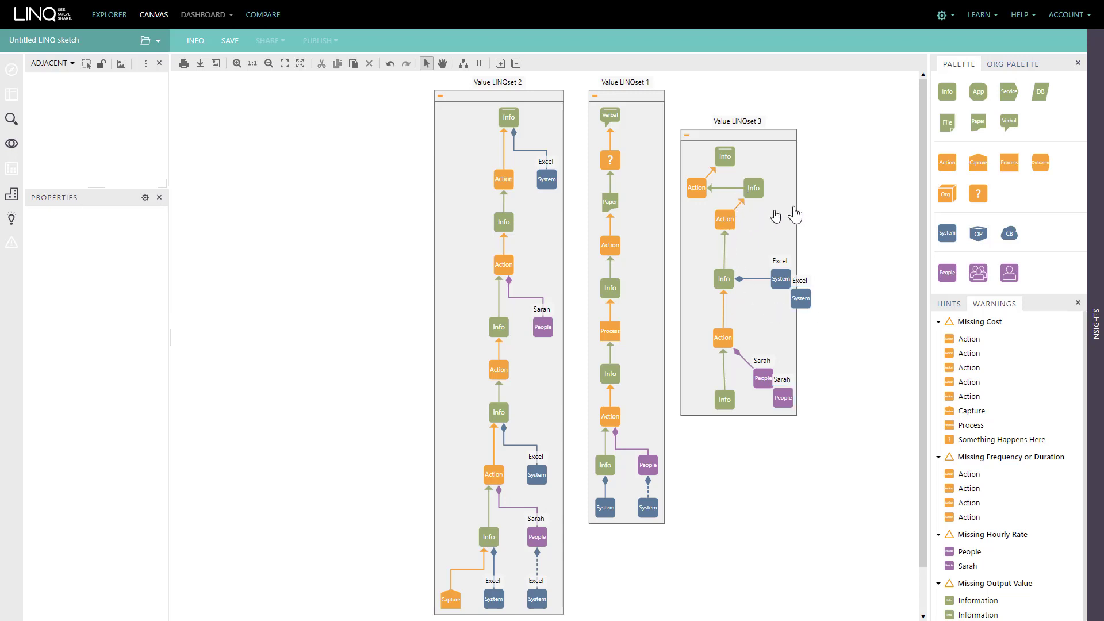
# Add a second output information node to Value LINQset 3's middle Action, out to its side, and change its subtype to Application
pyautogui.moveTo(753, 188); pyautogui.dragTo(833, 198)
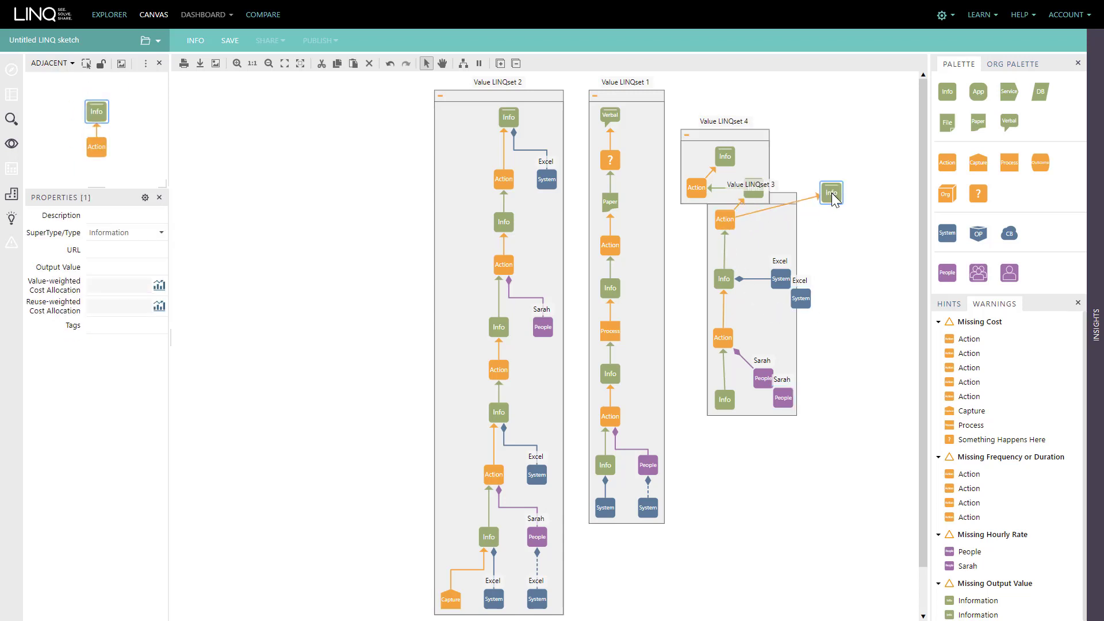
pyautogui.doubleClick(833, 197)
pyautogui.doubleClick(833, 198)
pyautogui.doubleClick(834, 197)
pyautogui.doubleClick(833, 197)
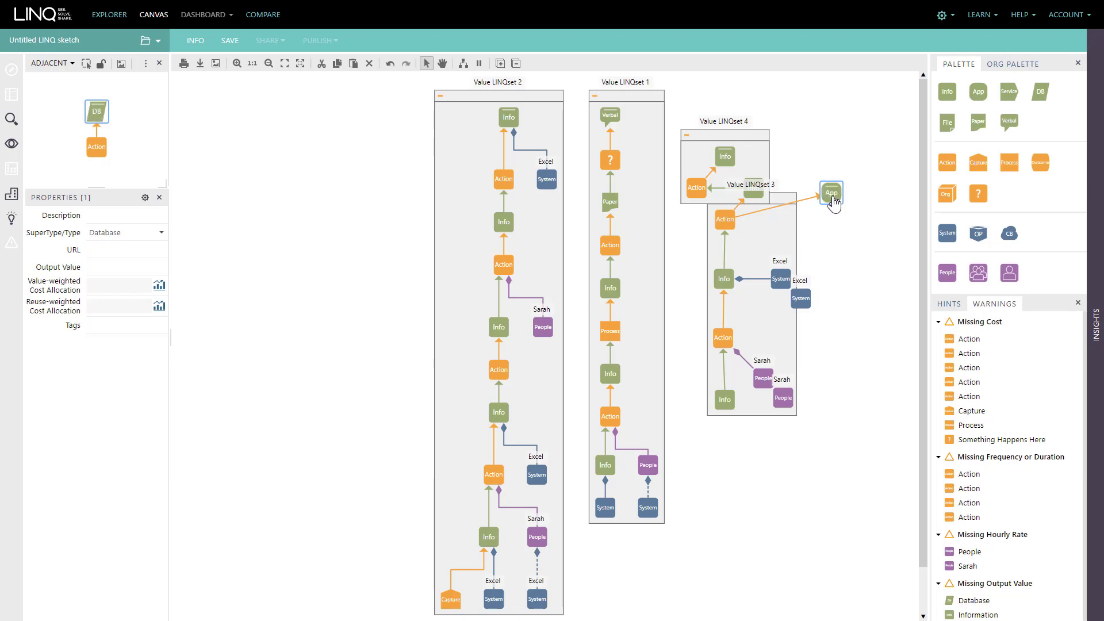
pyautogui.doubleClick(833, 198)
pyautogui.click(837, 218)
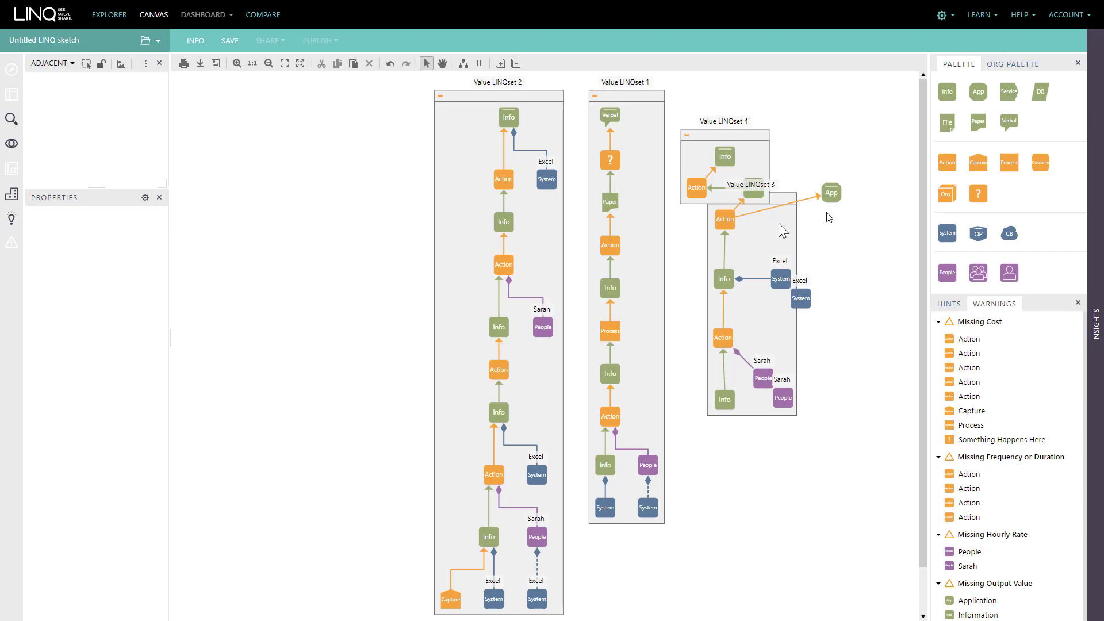
# Move Value LINQset 3 clear of Value LINQset 4, placing it below, and auto-arrange the whole sketch
pyautogui.moveTo(757, 236); pyautogui.dragTo(736, 261)
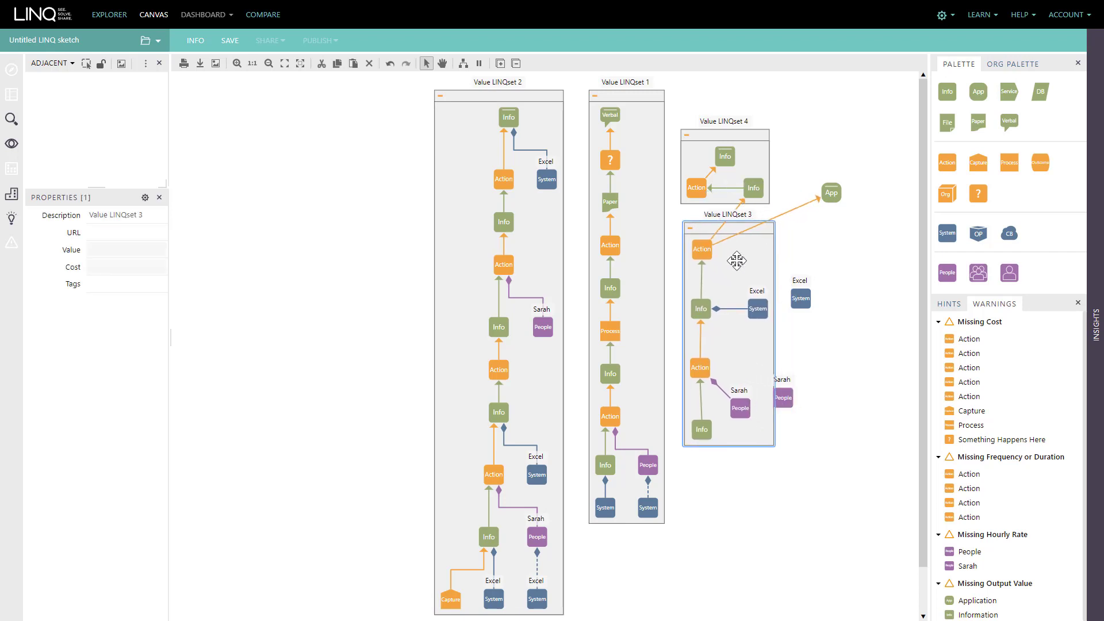
pyautogui.click(463, 64)
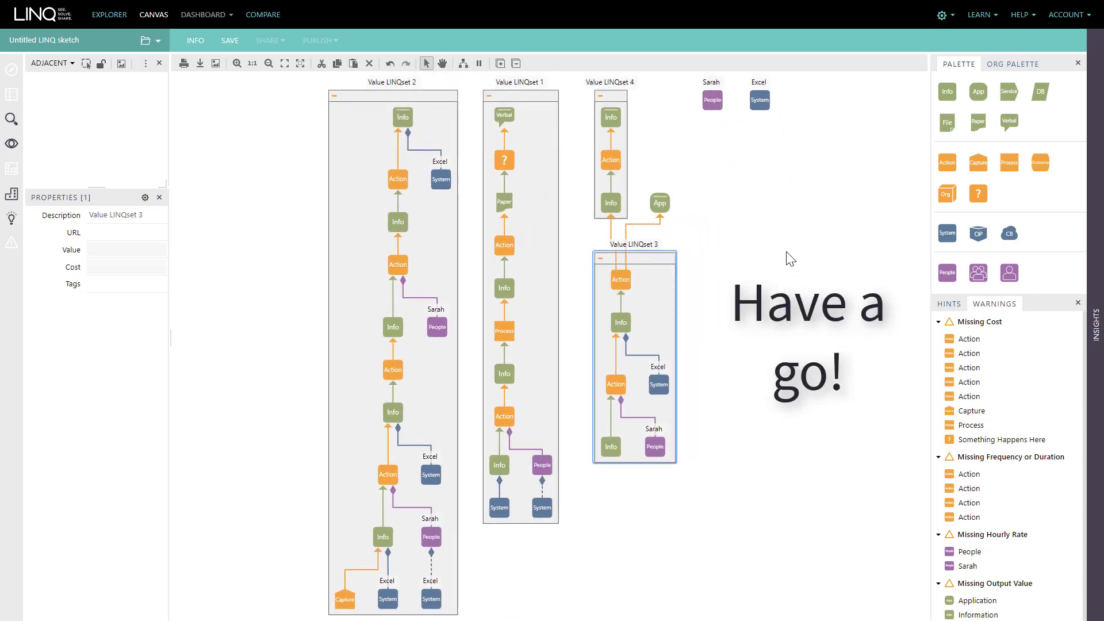